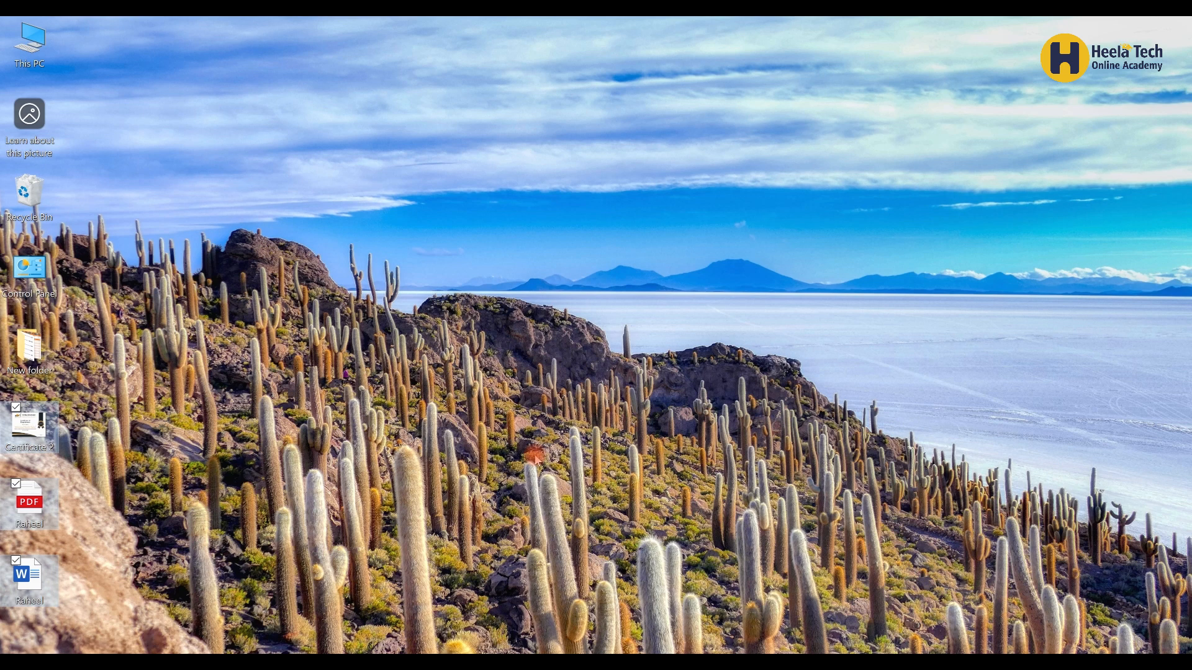
Launch Microsoft Word by running winword and create a new blank document.
left_click(535, 455)
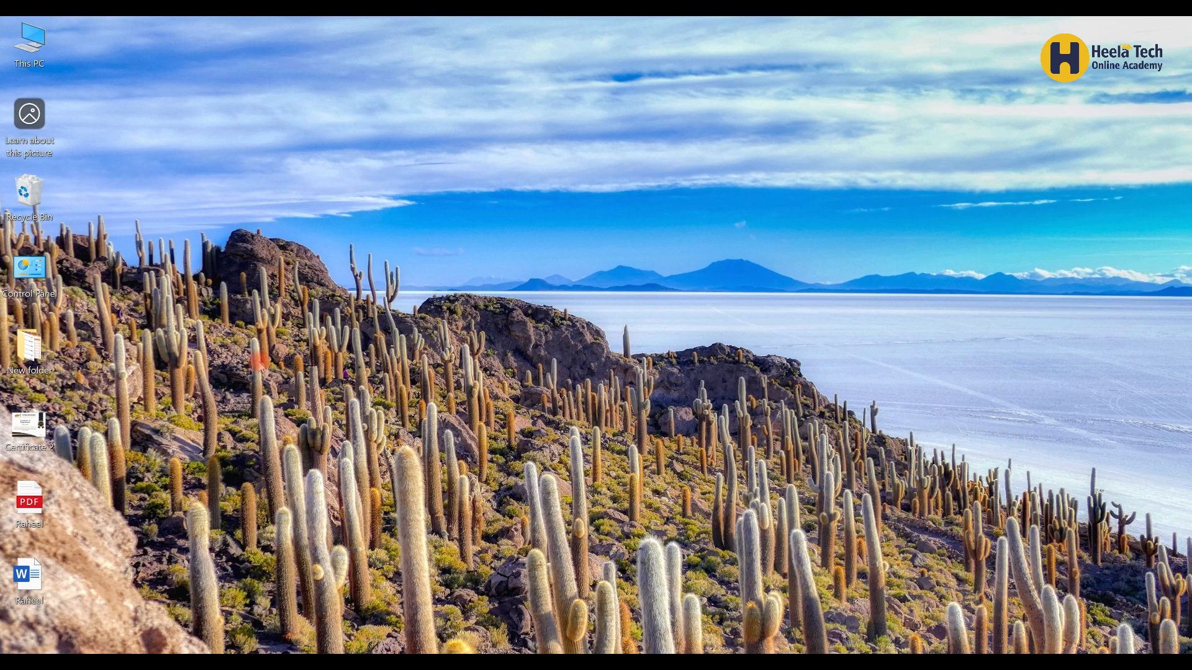
key("super+r")
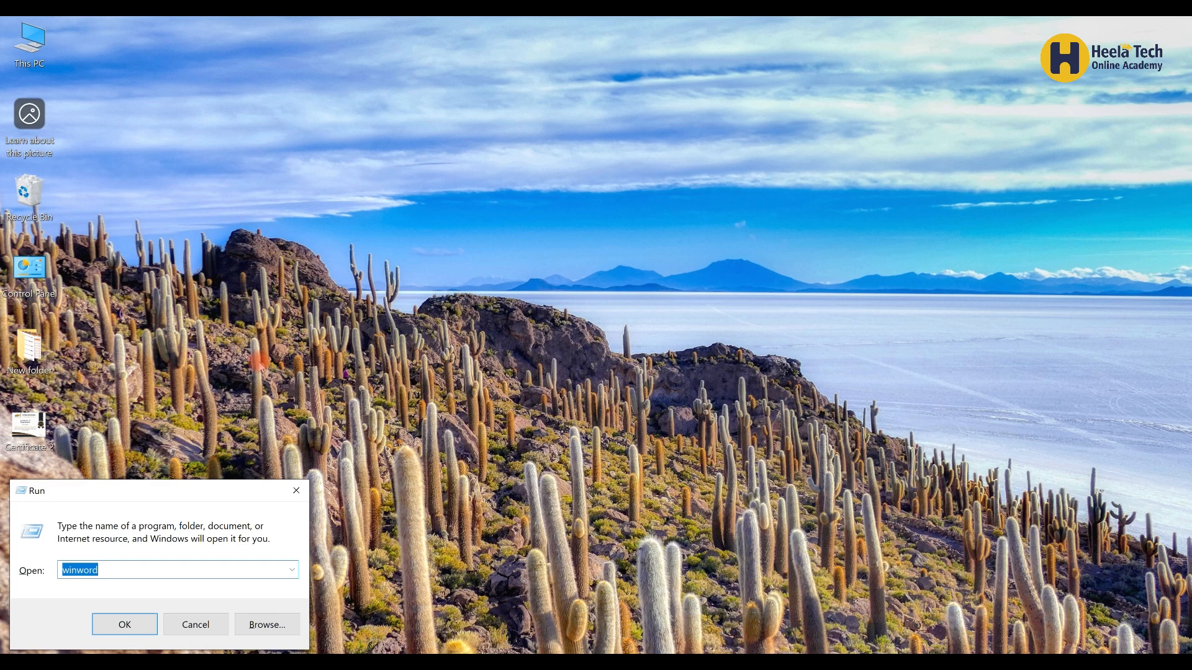
type("winword")
key("Return")
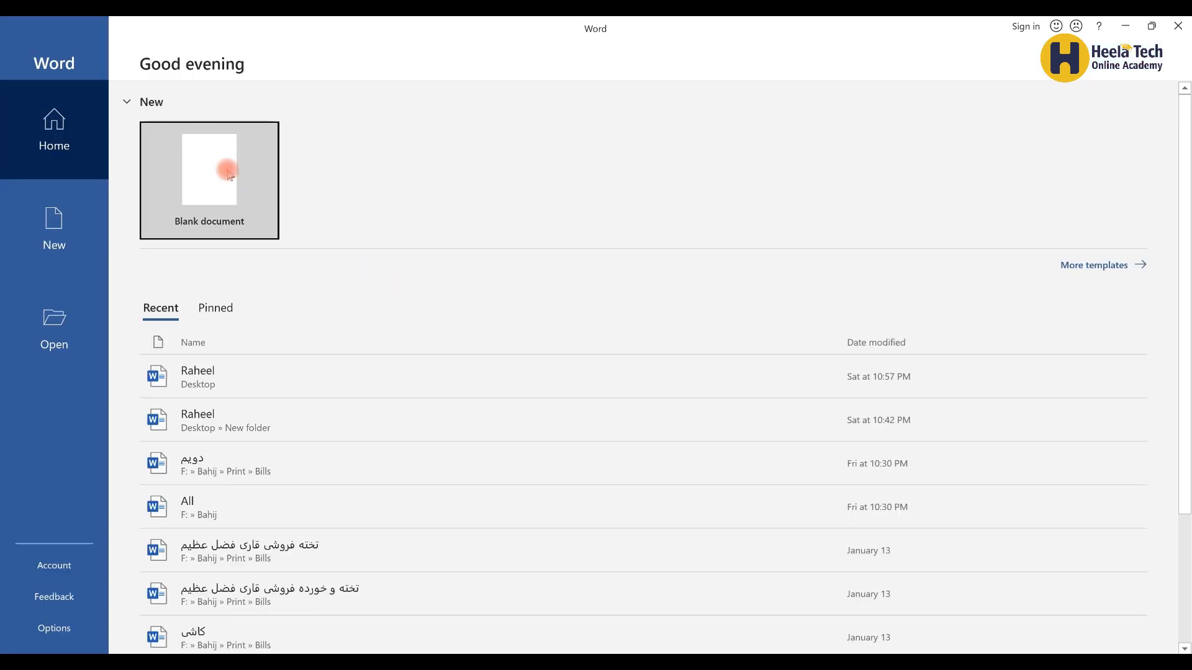
left_click(226, 170)
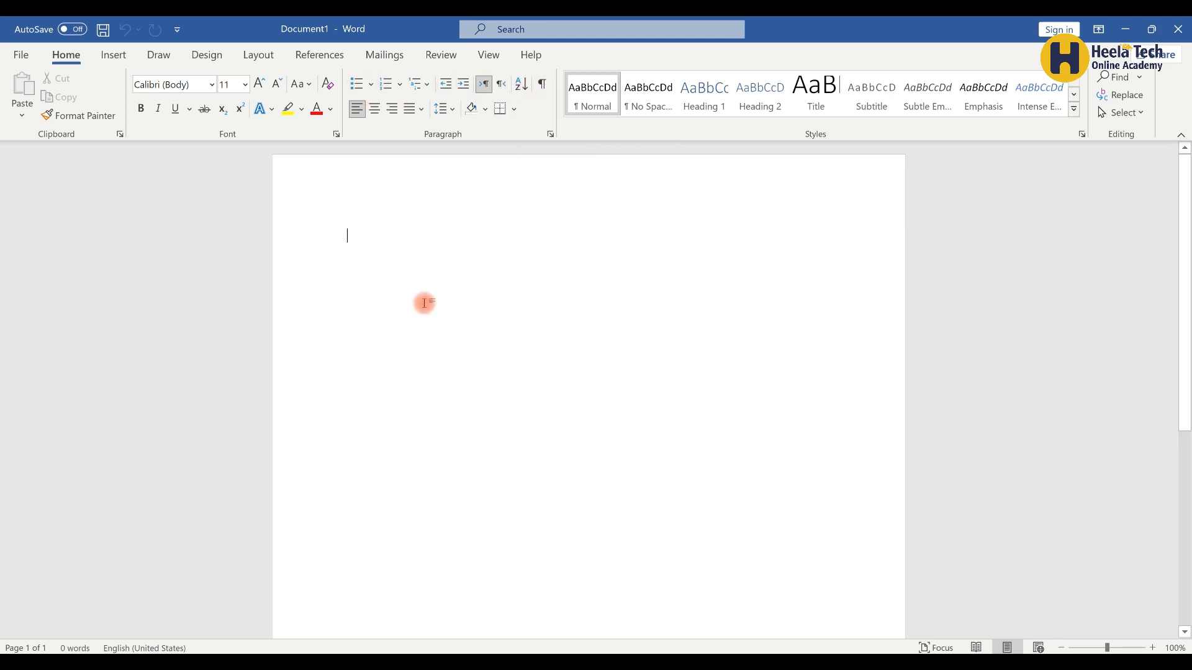
Generate sample paragraphs in the empty document with the =rand() formula.
type("=ra")
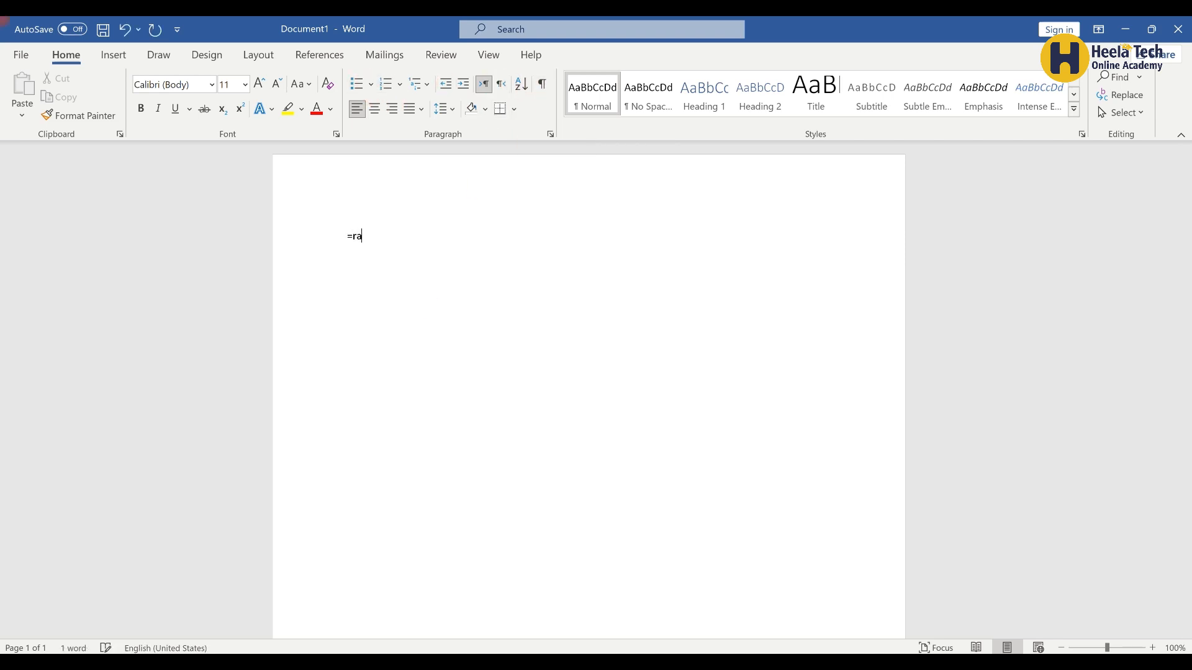
type("nd()")
key("Return")
Apply a bottom border to the whole block of sample paragraphs.
left_click(514, 109)
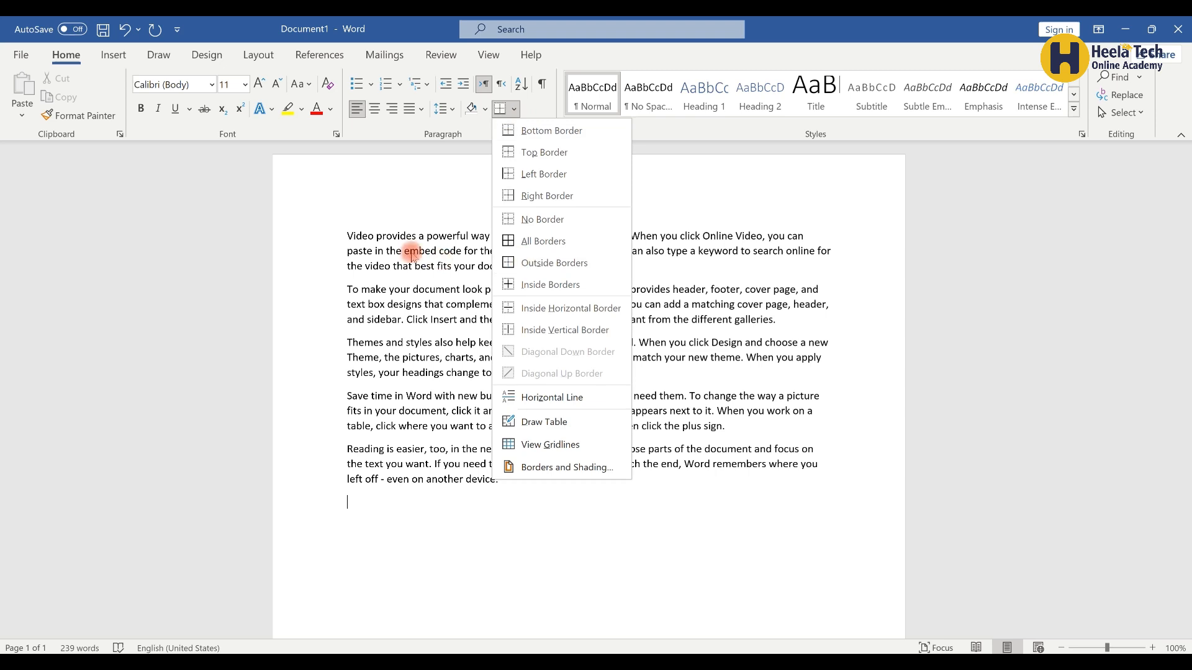
left_click(410, 252)
left_click_drag(512, 487, 296, 242)
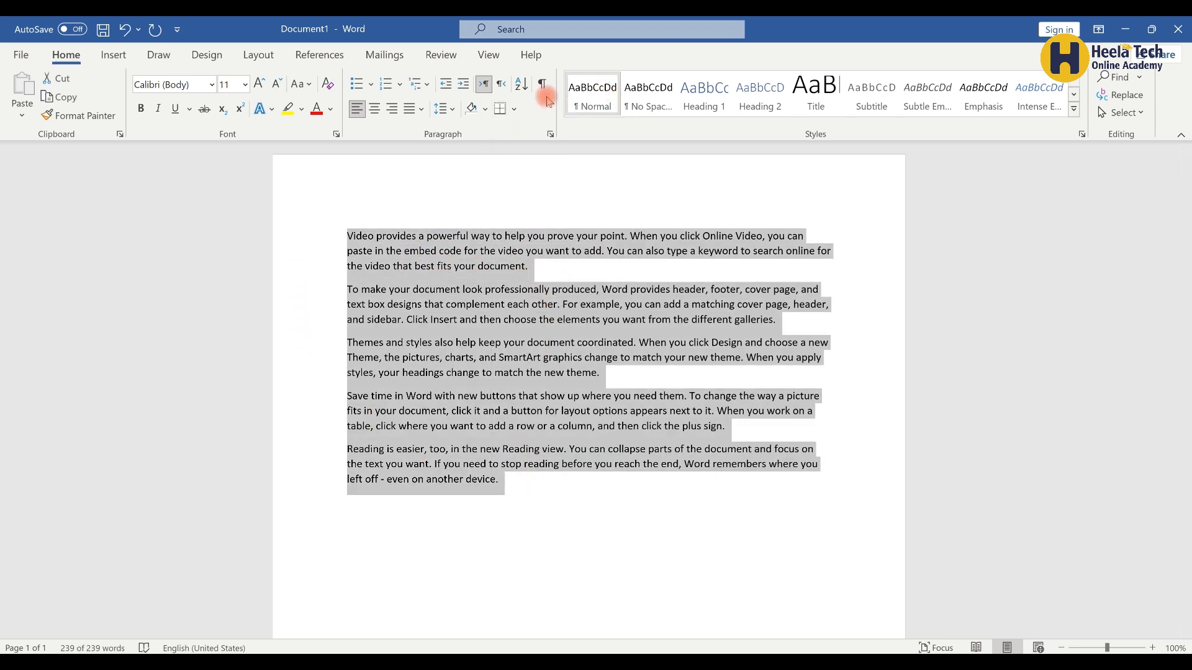
left_click(513, 110)
left_click(552, 132)
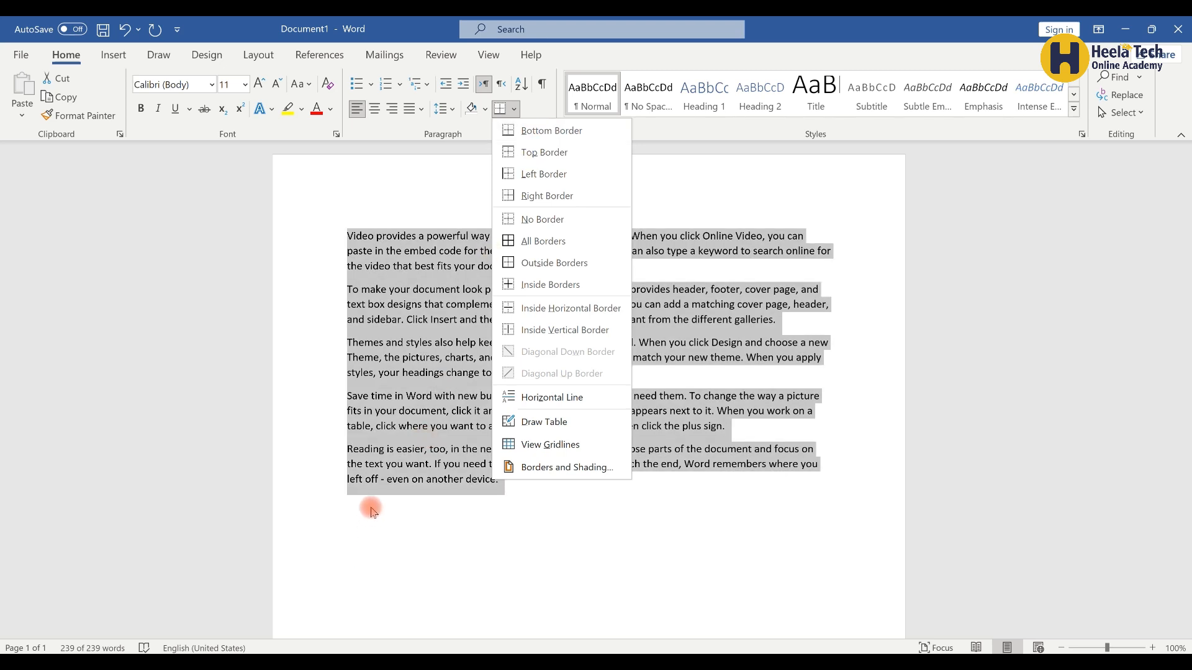
left_click(538, 138)
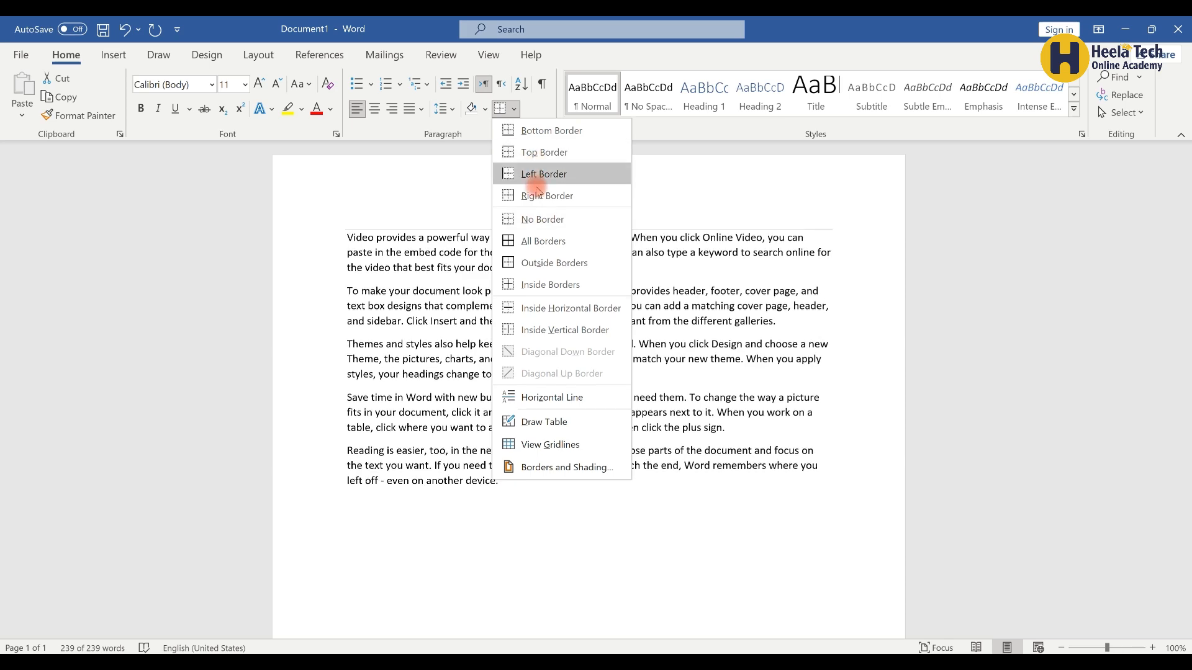
left_click(540, 121)
Add top, left and right borders to the entire sample text.
key("ctrl+a")
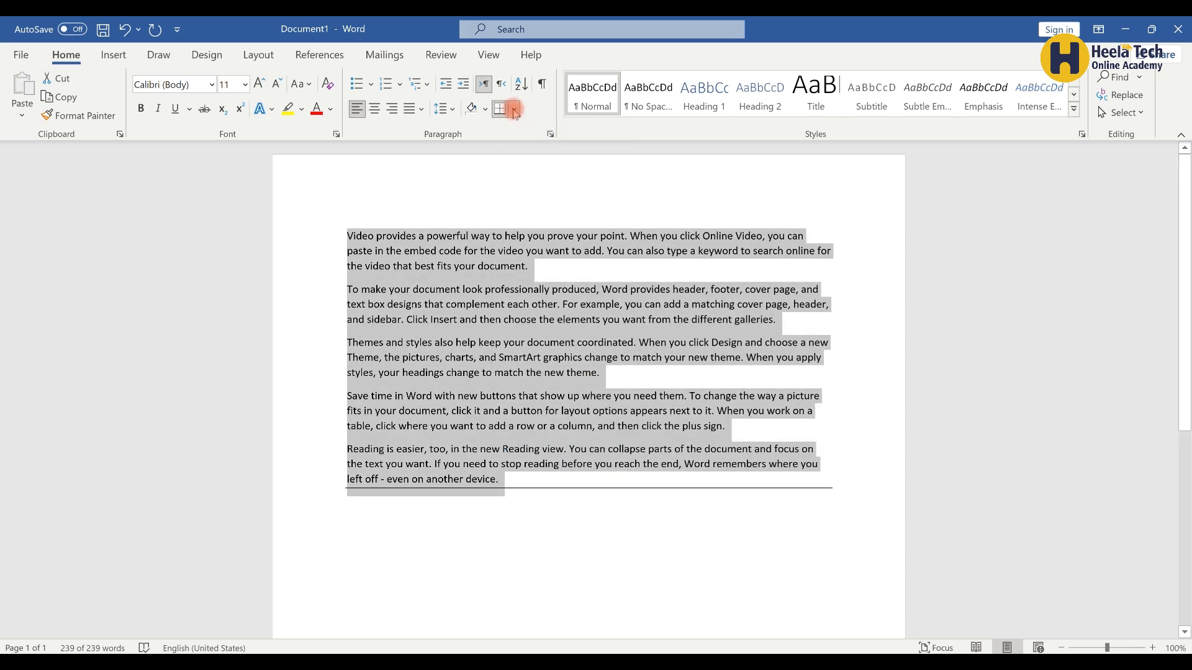
left_click(514, 109)
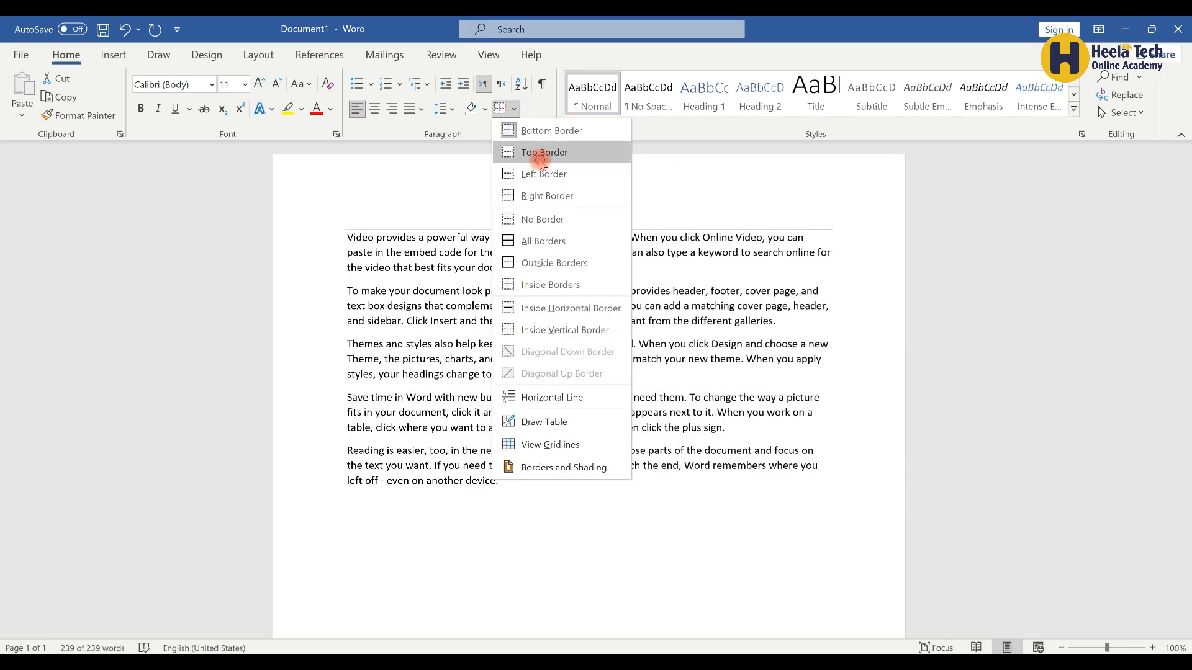
left_click(540, 154)
left_click(514, 109)
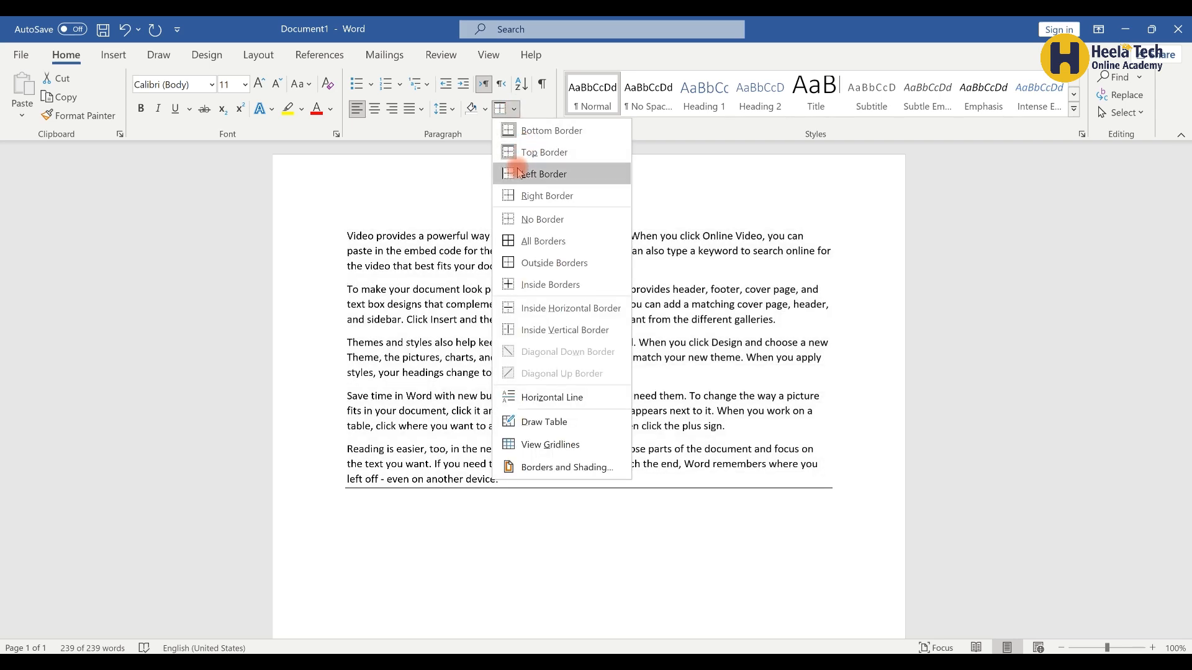
left_click(519, 168)
left_click(514, 109)
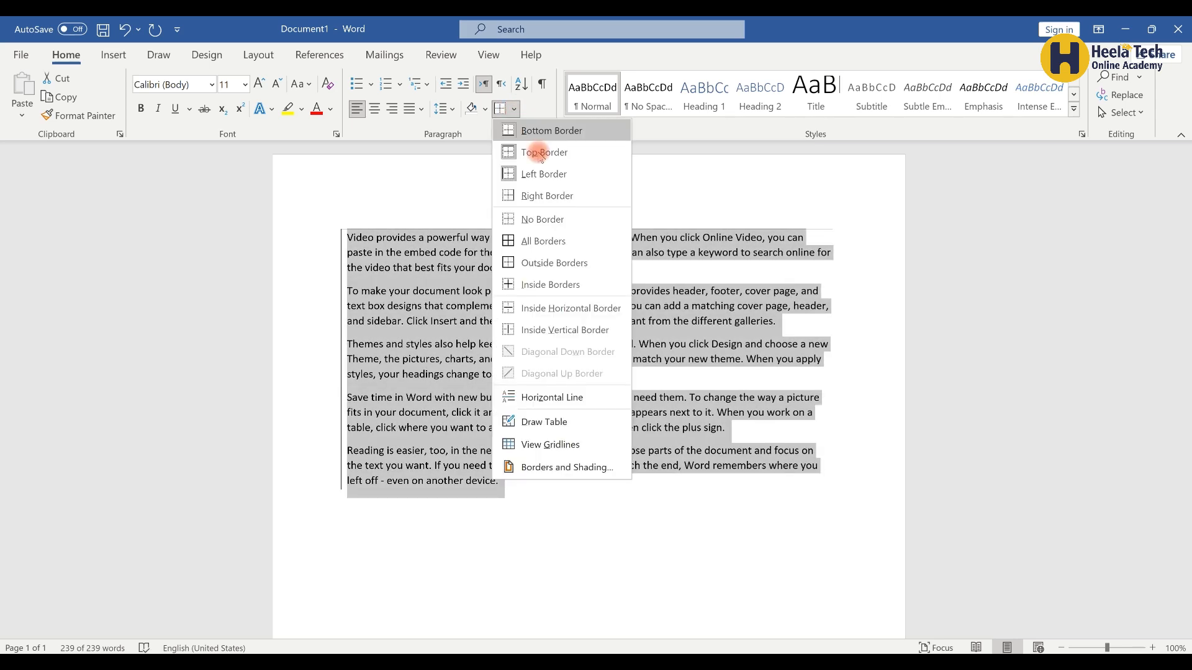
left_click(537, 195)
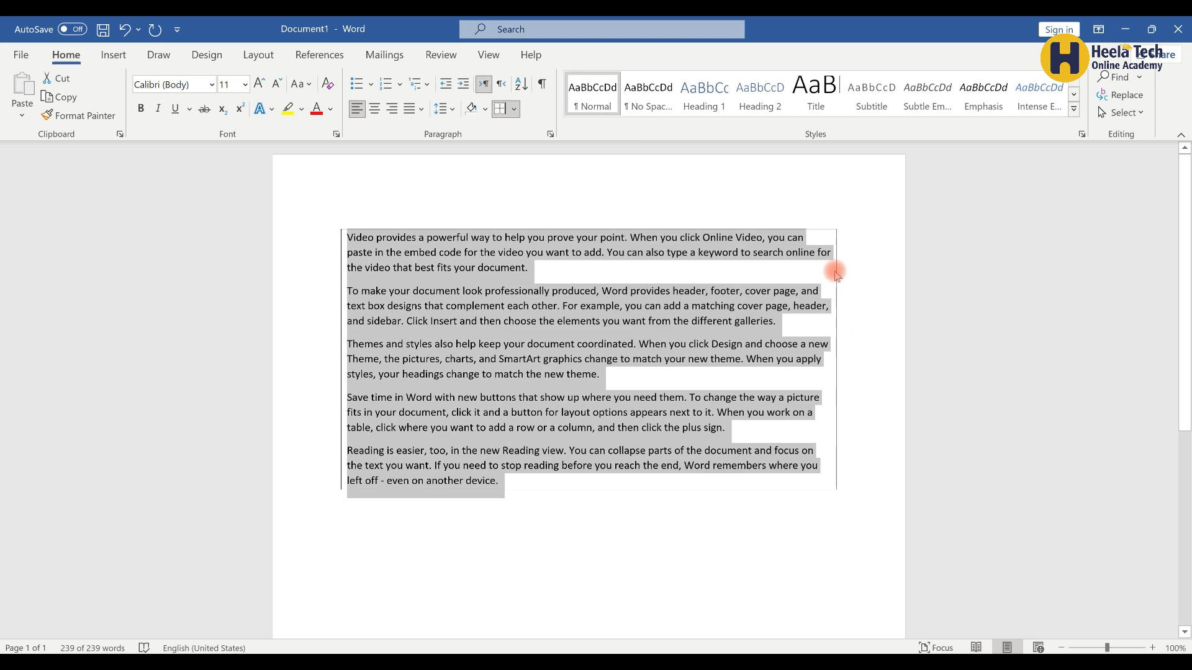
Remove all borders from the sample paragraphs.
left_click(835, 271)
left_click_drag(500, 481, 348, 238)
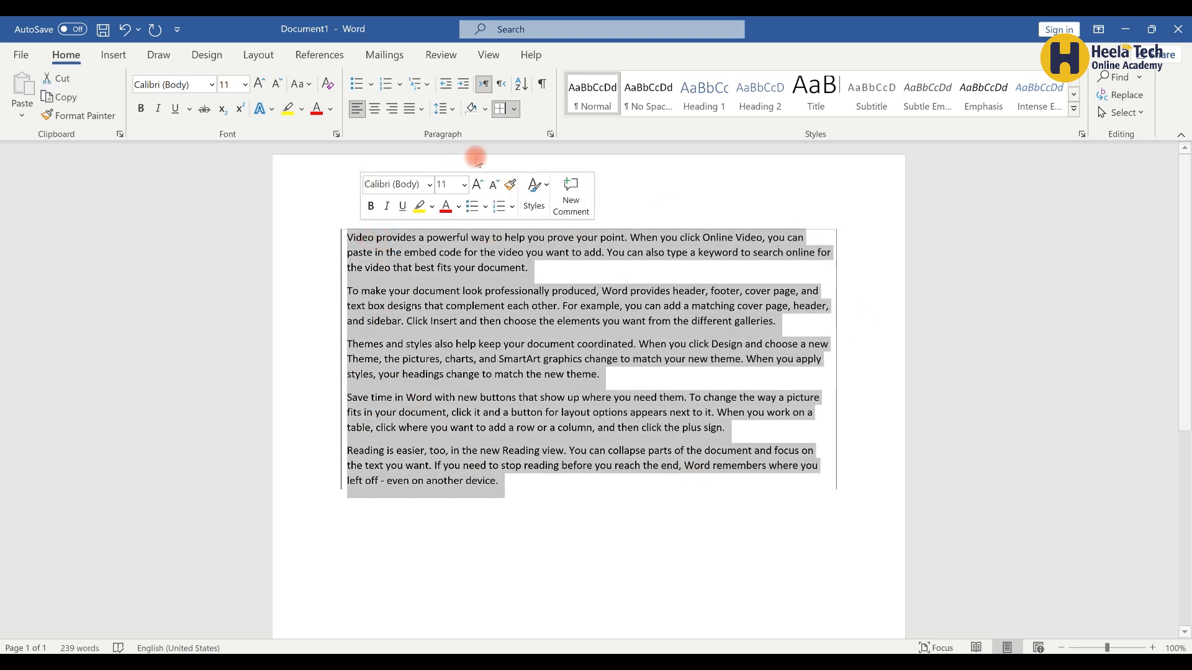
left_click(516, 110)
left_click(539, 221)
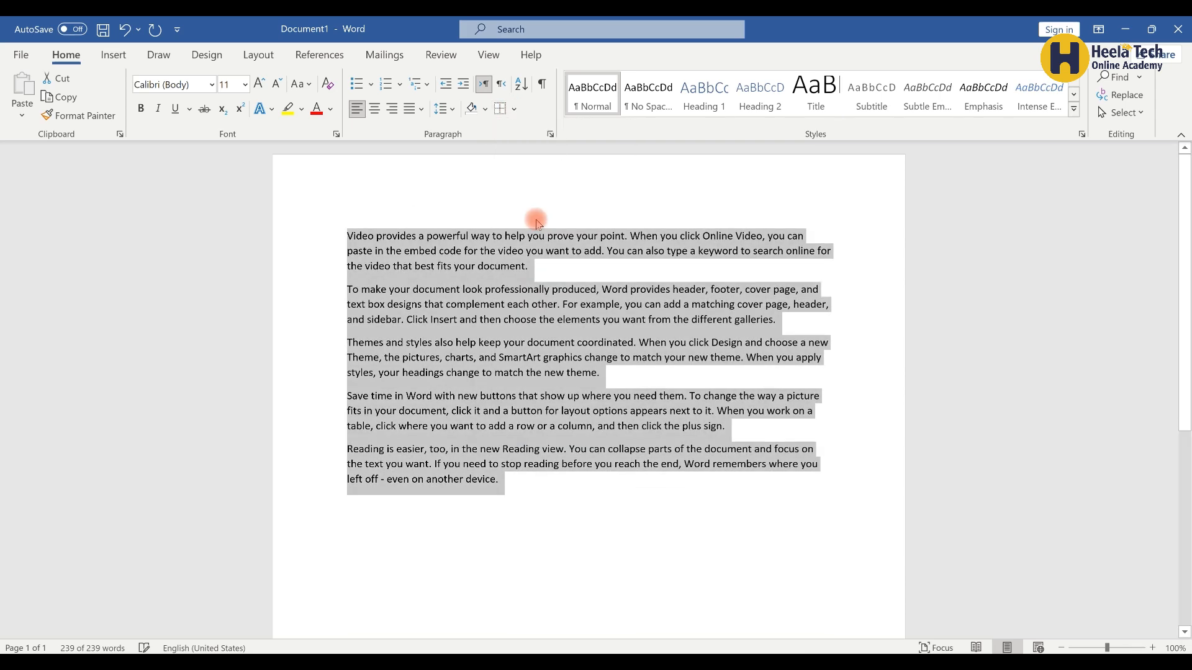
Examine the available paragraph border options and the settings in the Borders and Shading dialog, leaving the text unbordered.
left_click(514, 111)
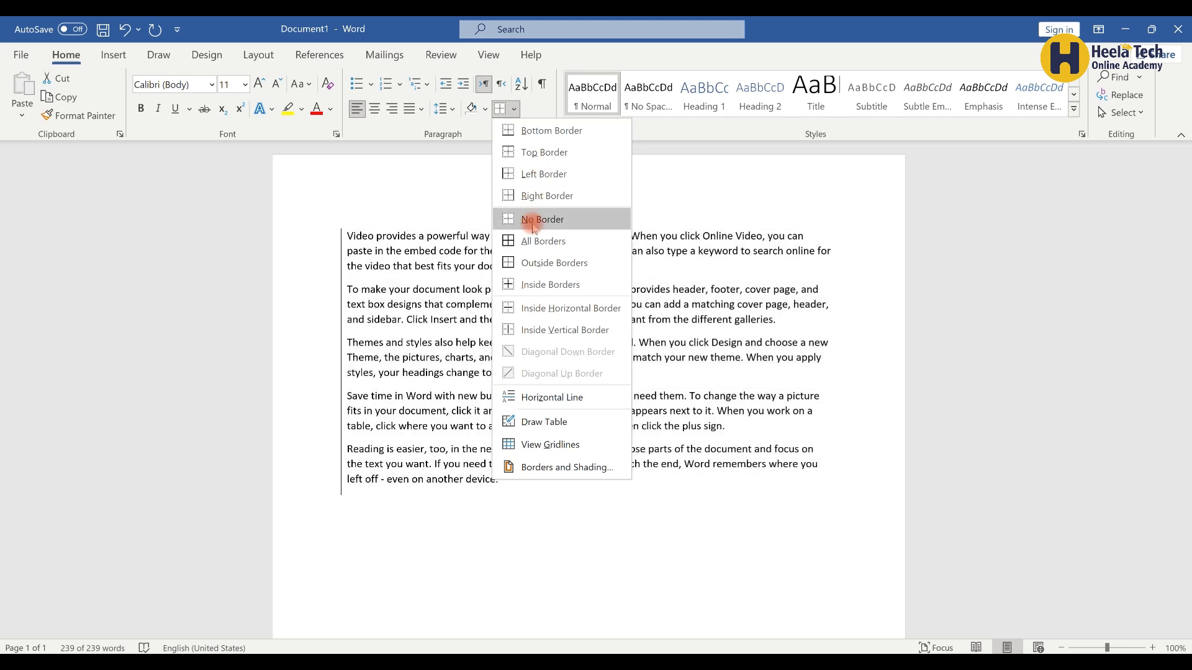
left_click(537, 242)
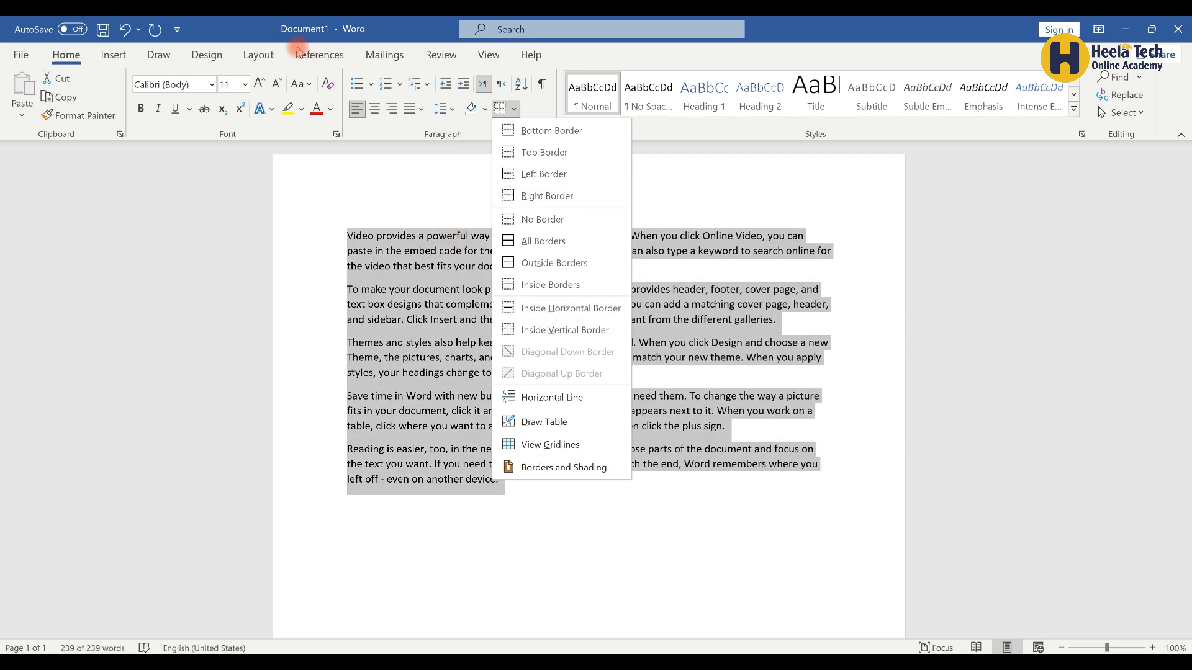
left_click(655, 210)
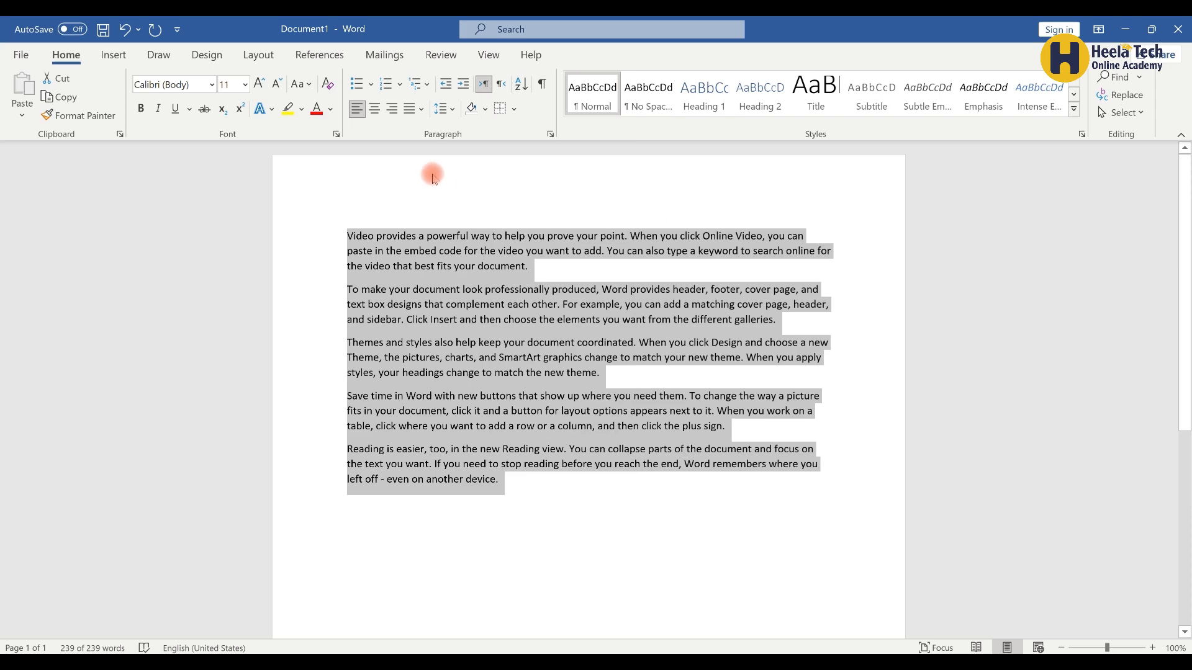
left_click(515, 108)
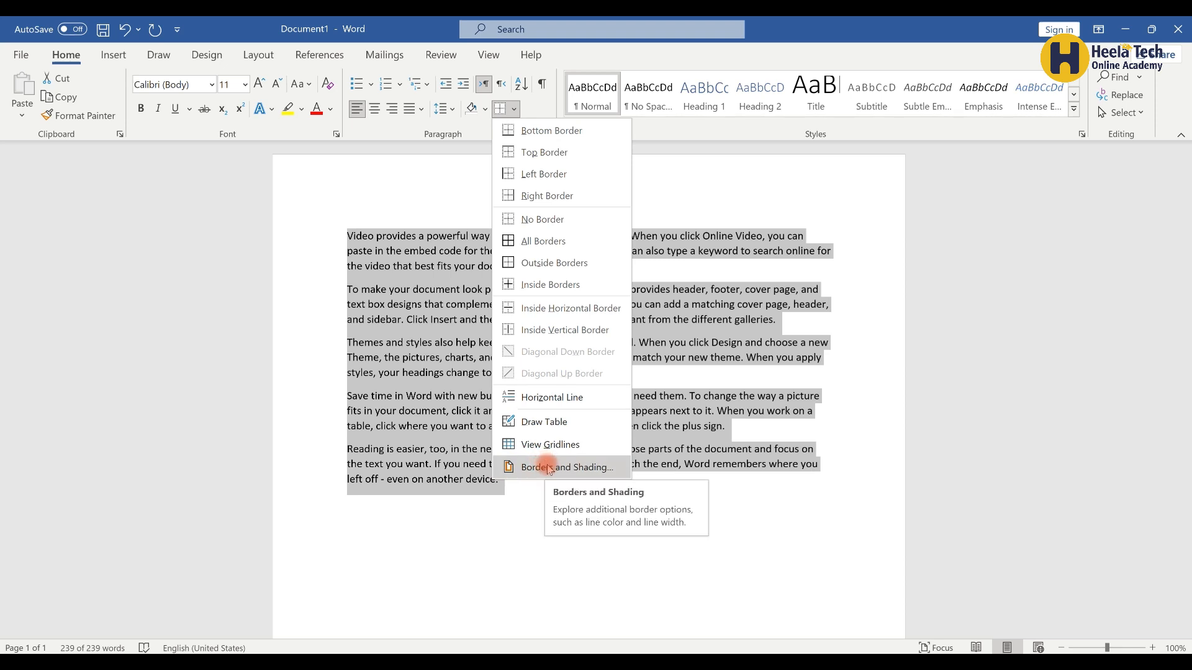
left_click(547, 467)
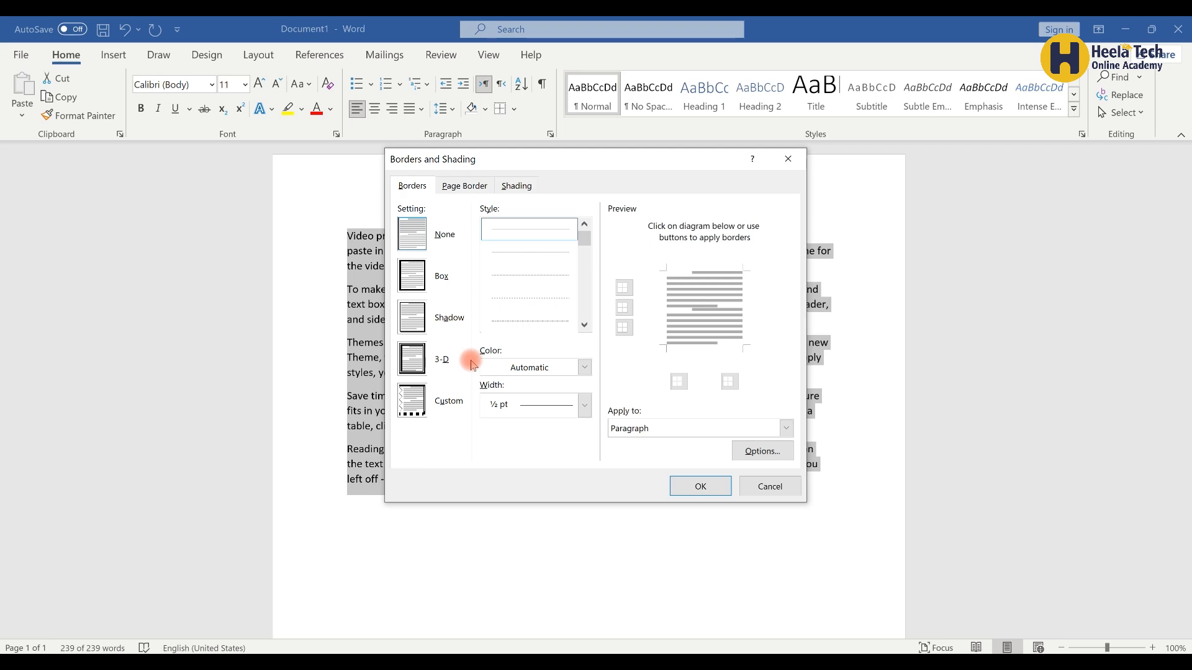
left_click(788, 163)
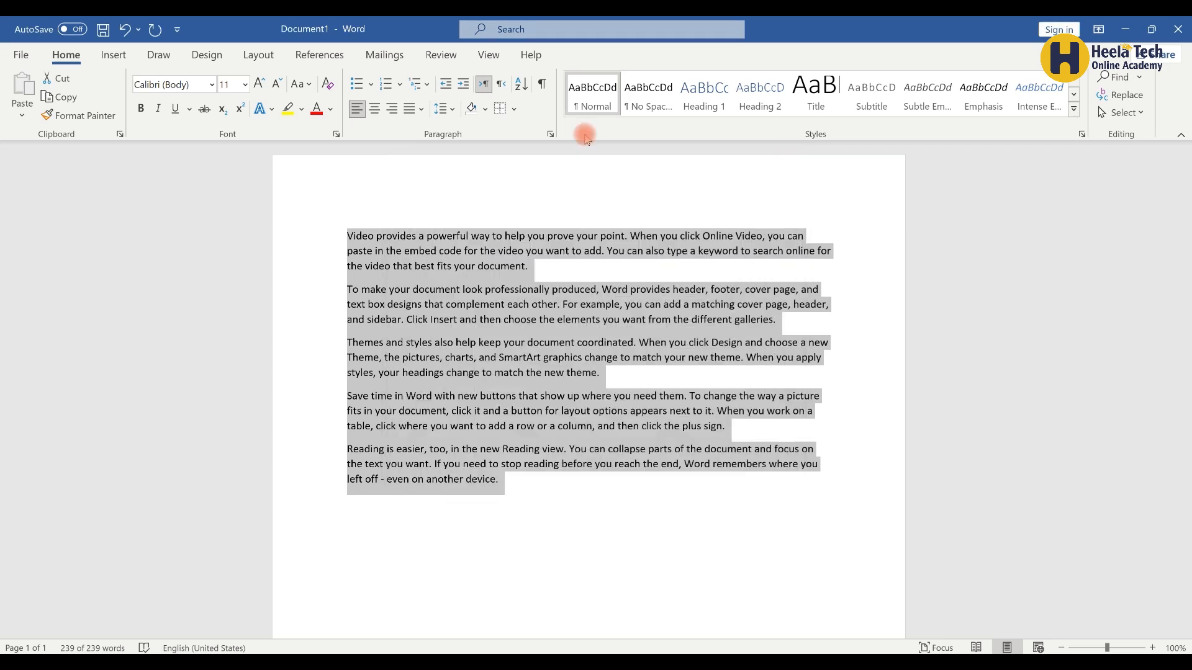
left_click(514, 110)
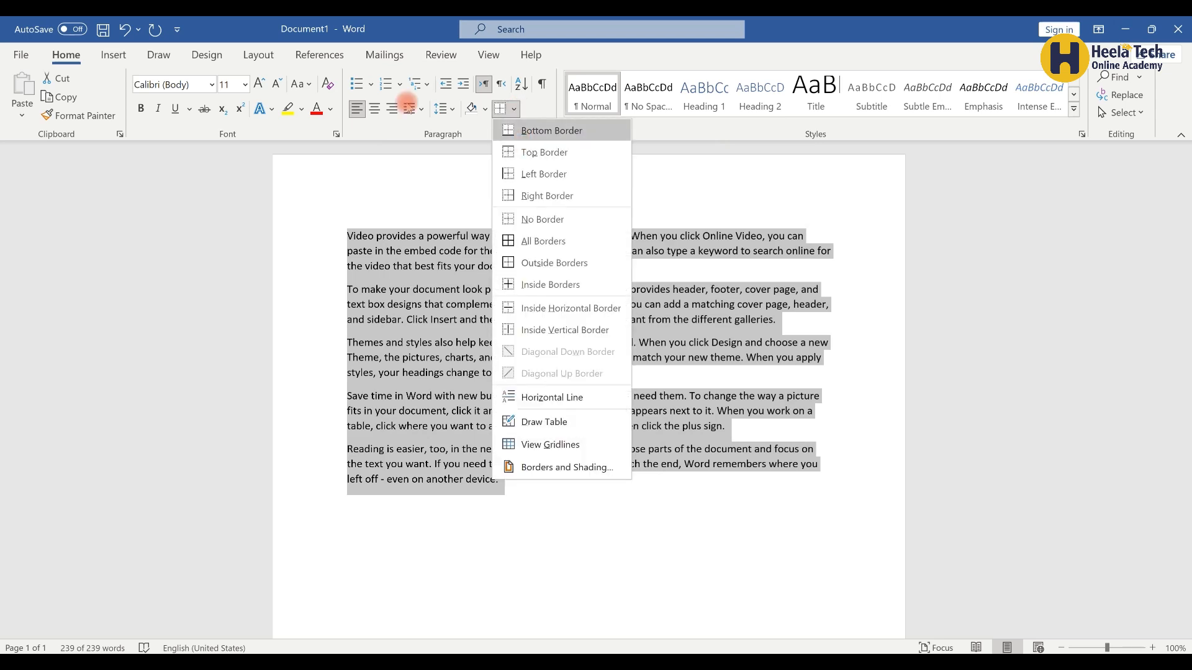
Format all the sample paragraphs as a bulleted list with checkmark bullets.
left_click(373, 87)
left_click(371, 85)
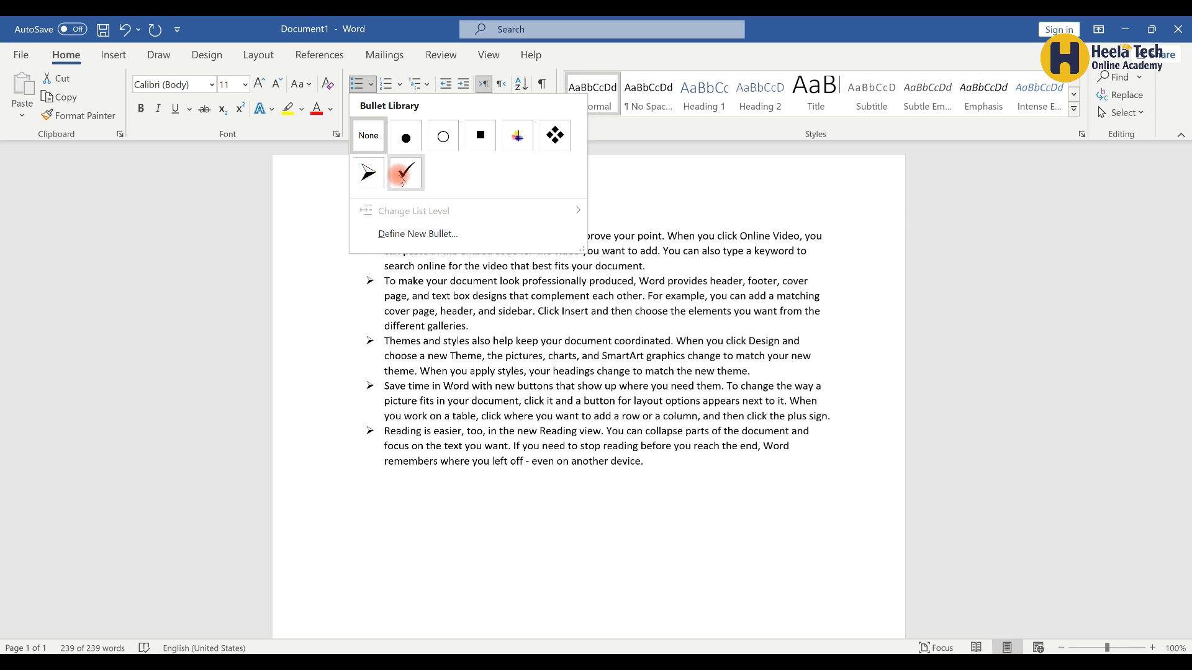
left_click(402, 176)
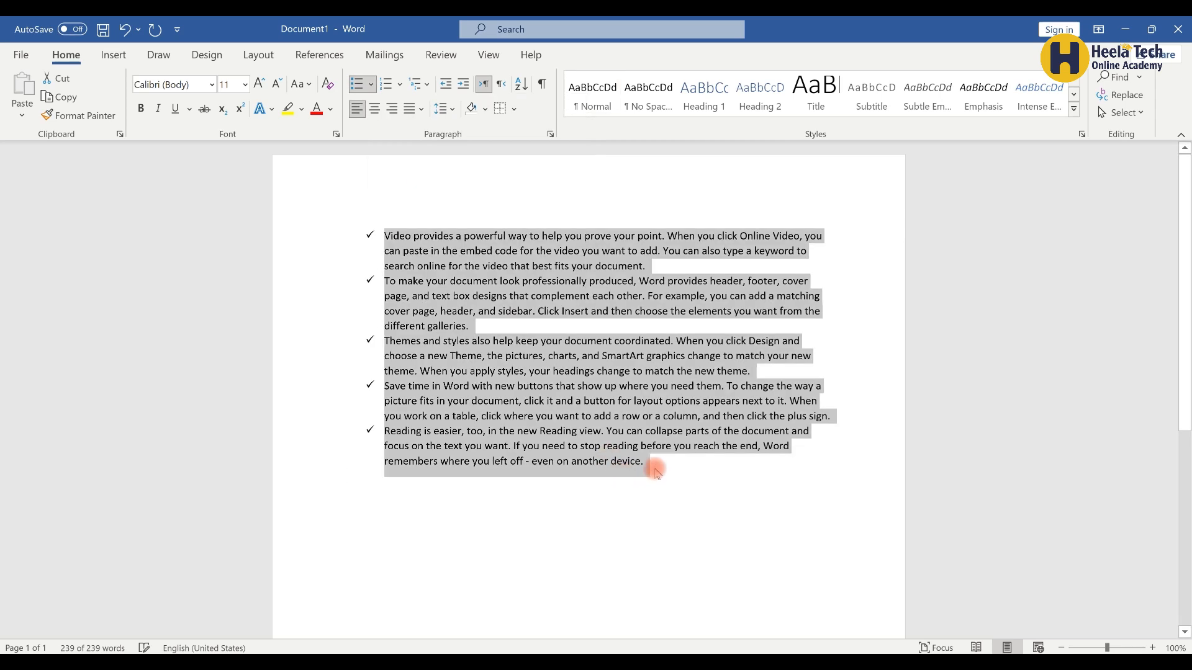
Add the items "Klsadjfsdklafjsdalkfjsd", "Fasdlfjdsklafjdsalk" and "Jflksadjfklsda" at the end of the bulleted list, followed by an empty item.
left_click(655, 470)
key("Return")
type("klsadjfsdklafjsdalkfjsd")
key("Return")
type("fjflksadjfklsda")
key("Return")
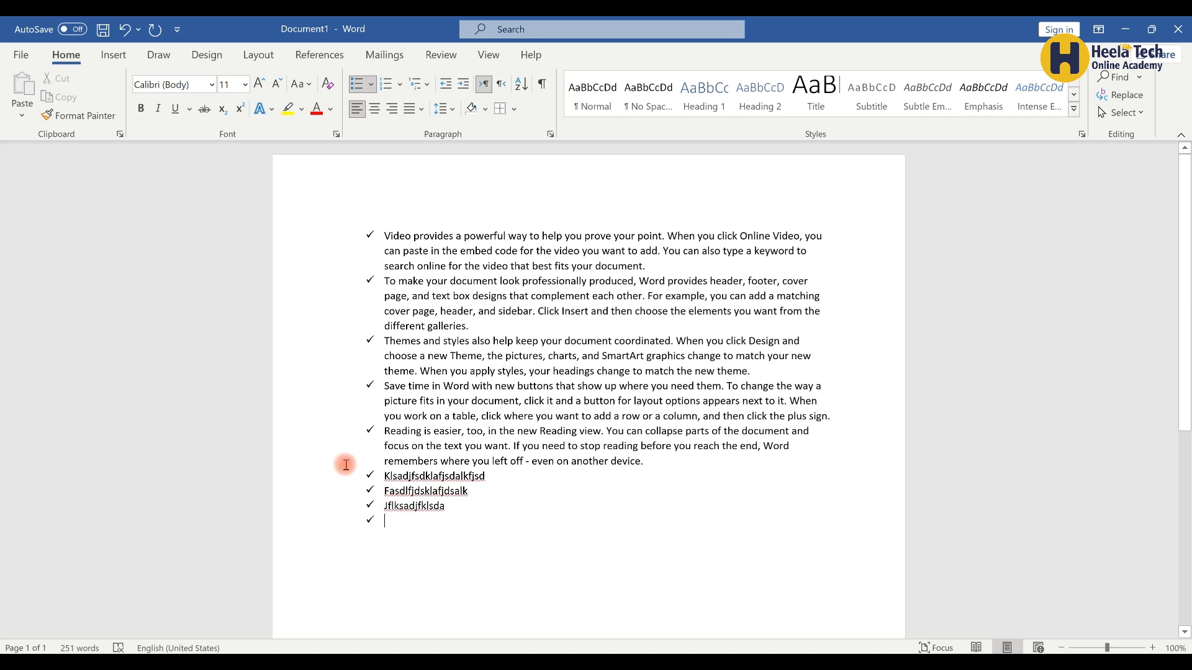
Change all the checkmark bullets in the list to the multicoloured symbol bullet.
left_click(370, 236)
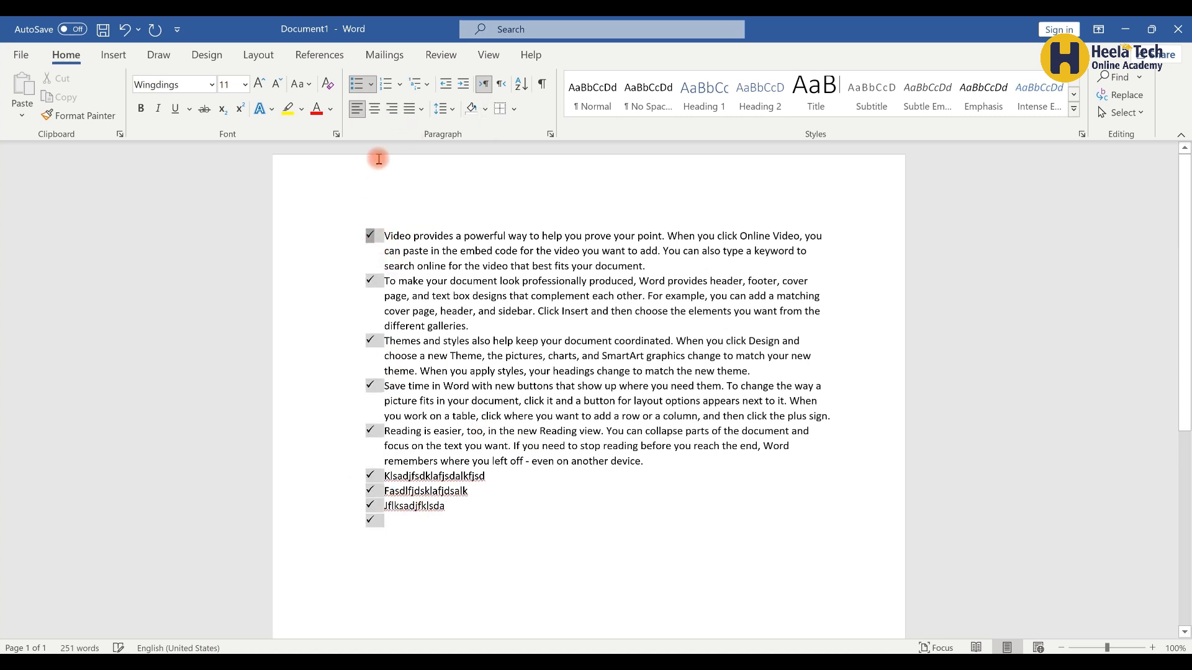
left_click(370, 84)
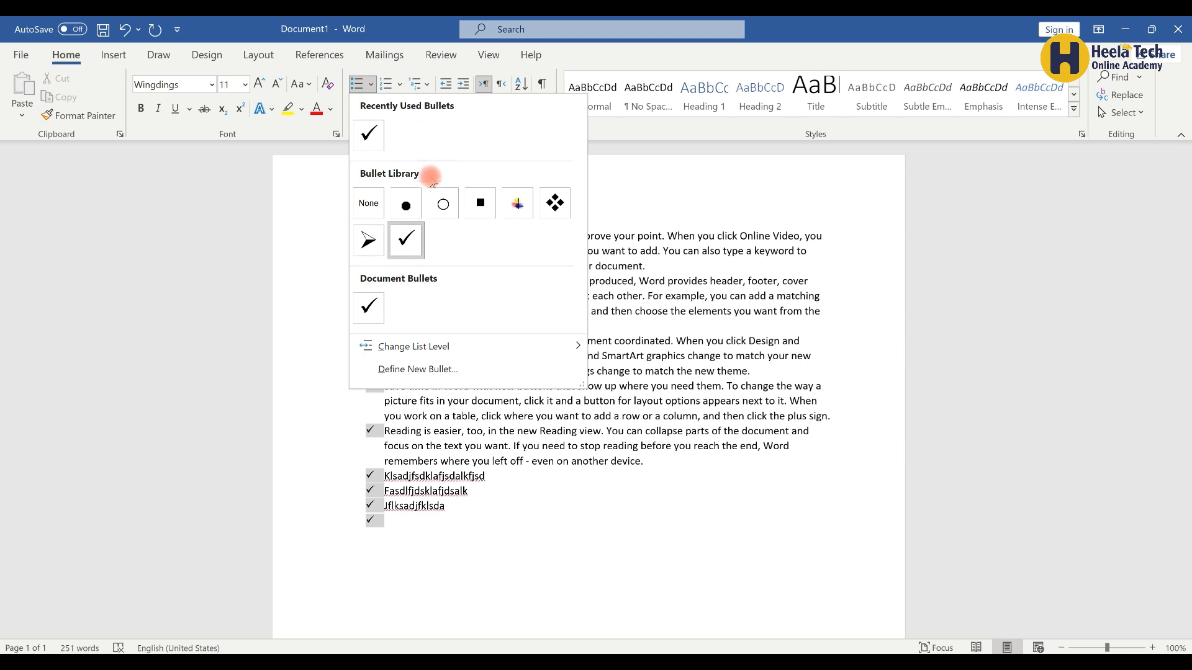
left_click(518, 206)
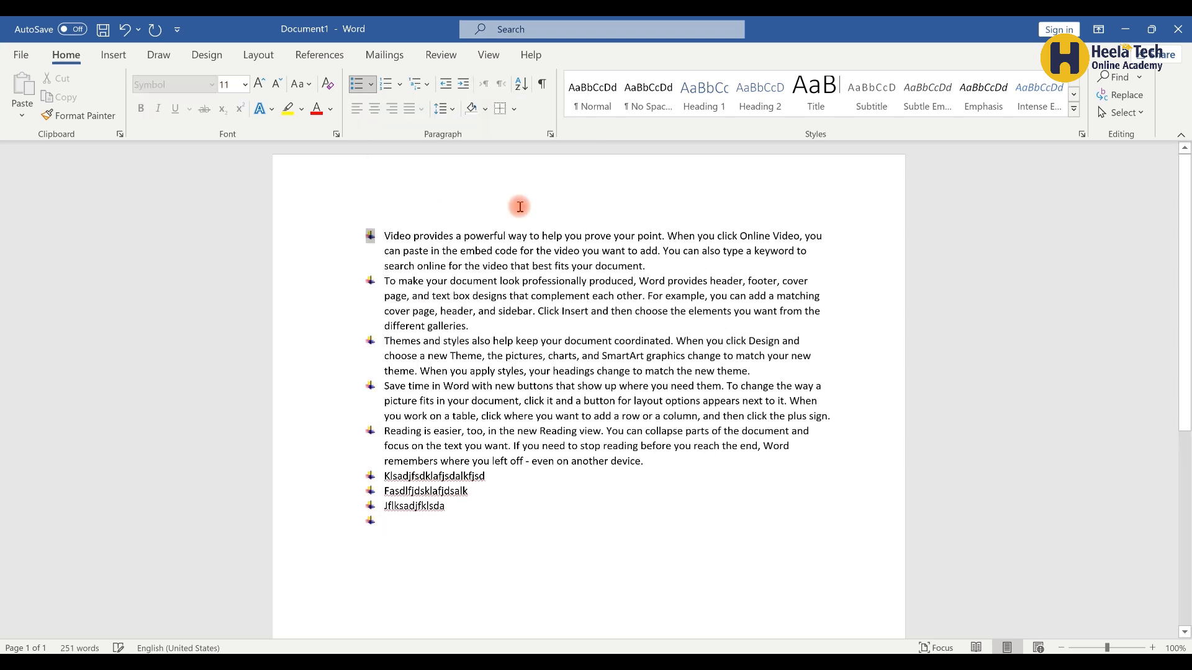
Convert the bulleted list to a numbered list using the left-aligned bold 1., 2., 3. format.
left_click(399, 85)
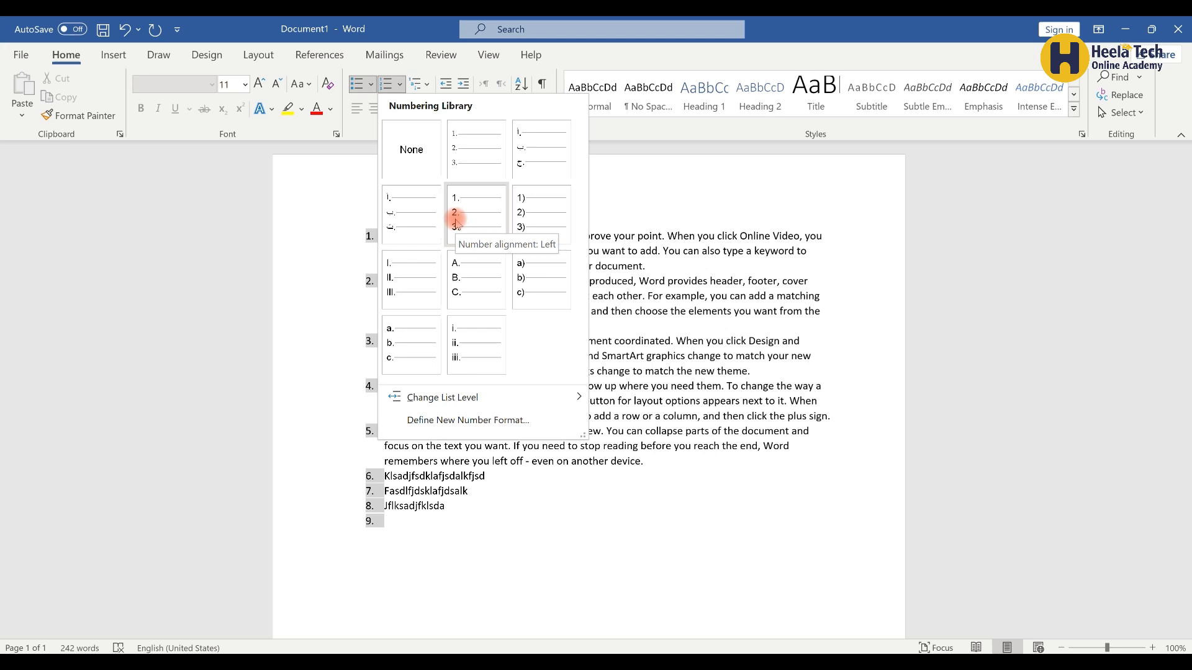
left_click(600, 528)
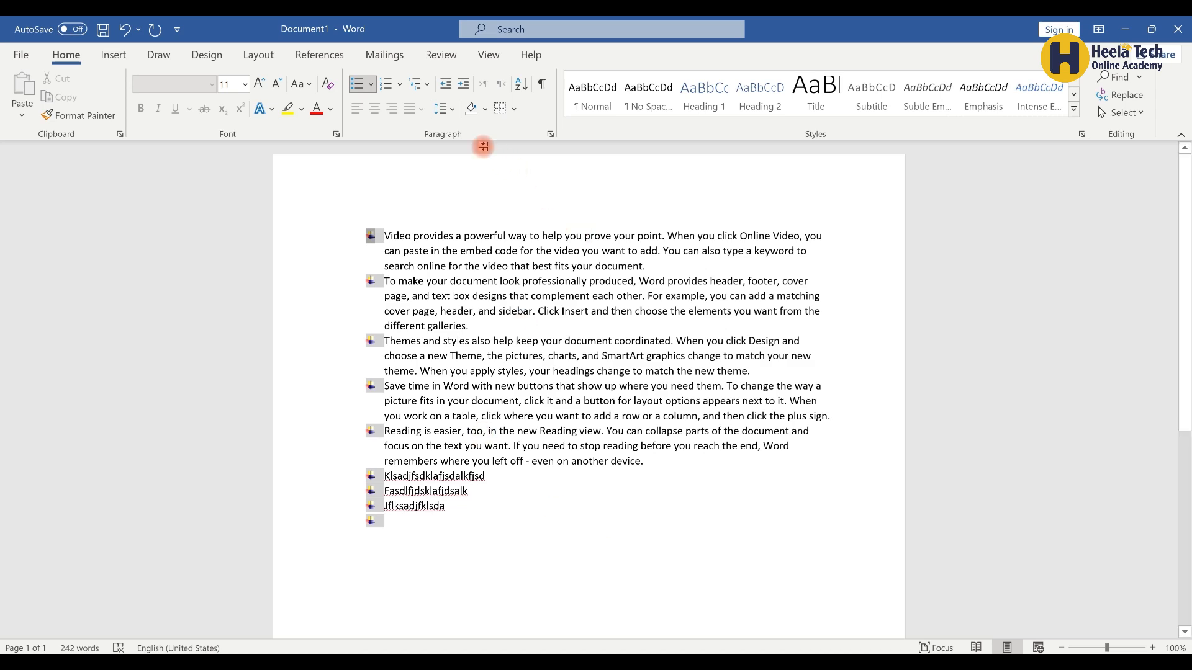
left_click(399, 87)
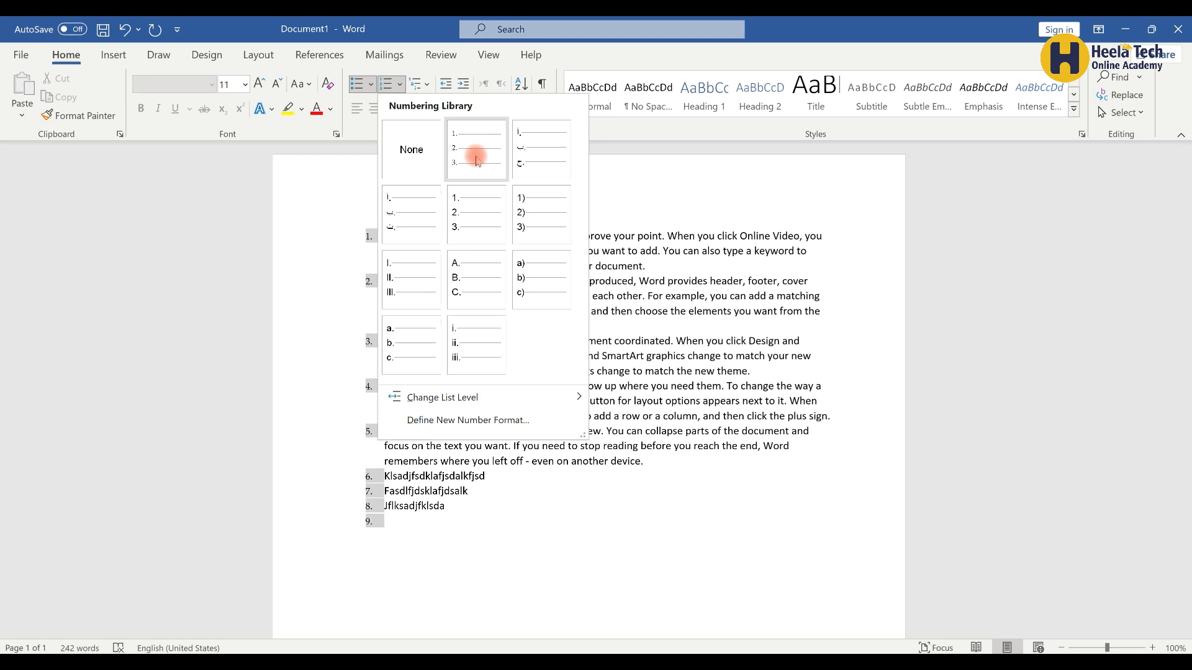
left_click(454, 222)
Continue the numbered list from item 9 with "Kjlfjasflksda", "Fsdlkfjsdal", "Fksdaljf" and "Asdflkasjdhfk", followed by an empty item.
left_click(400, 524)
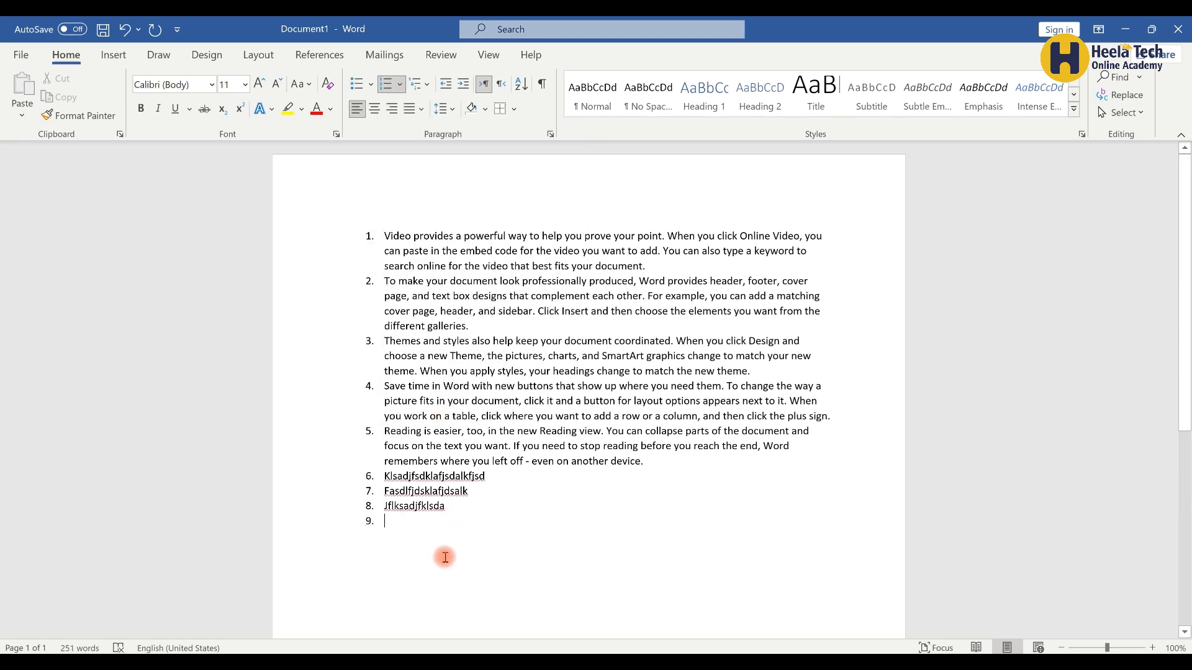
type("kjlfjasflksda")
key("Return")
type("fsdlkfjsdal")
key("Return")
type("fksdaljf")
key("Return")
type("asdflkasjdhfk")
key("Return")
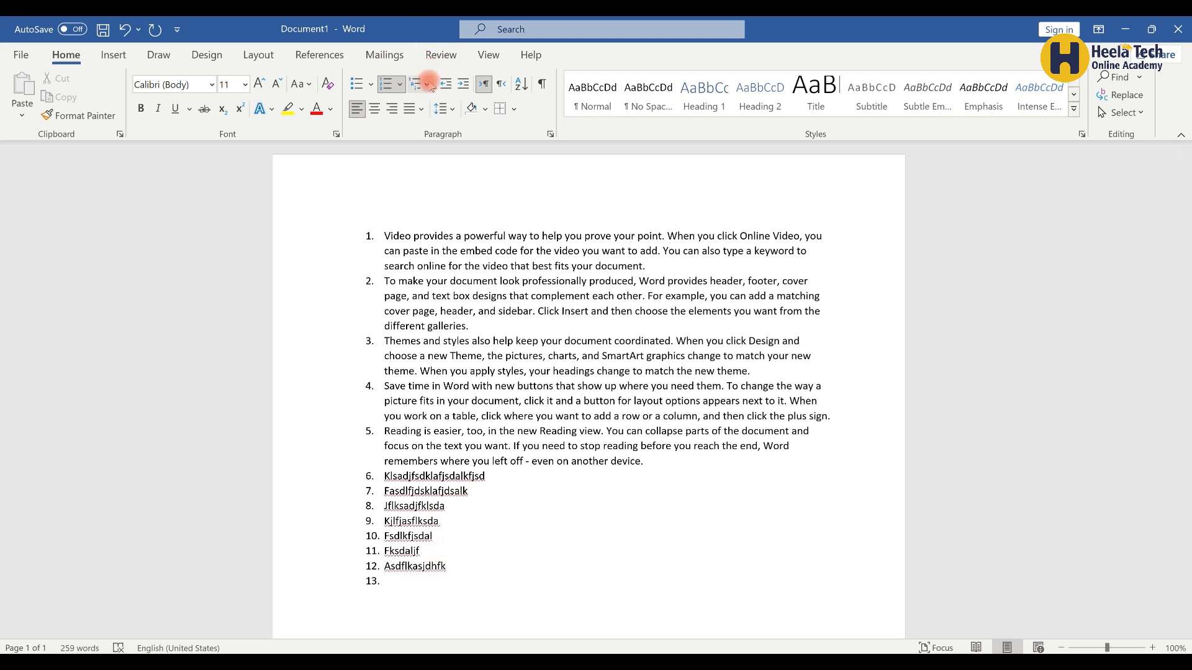
Examine the multilevel list formats offered for the whole numbered list, including the numbered and heading-based layouts.
left_click_drag(481, 587, 381, 214)
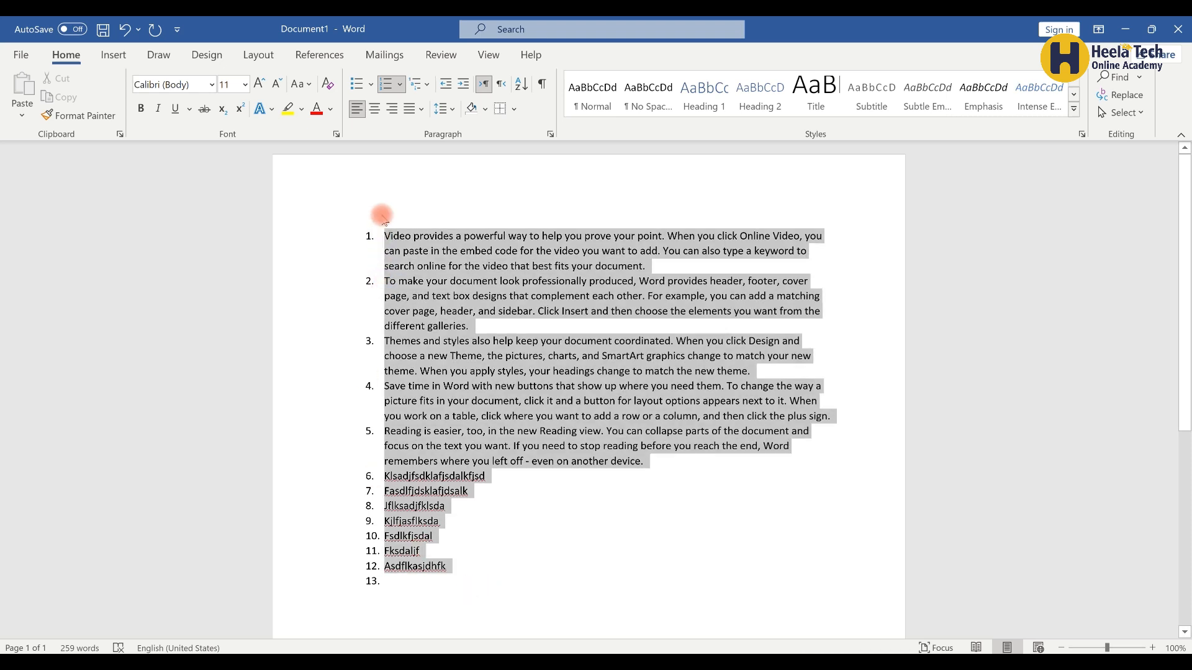
left_click(427, 84)
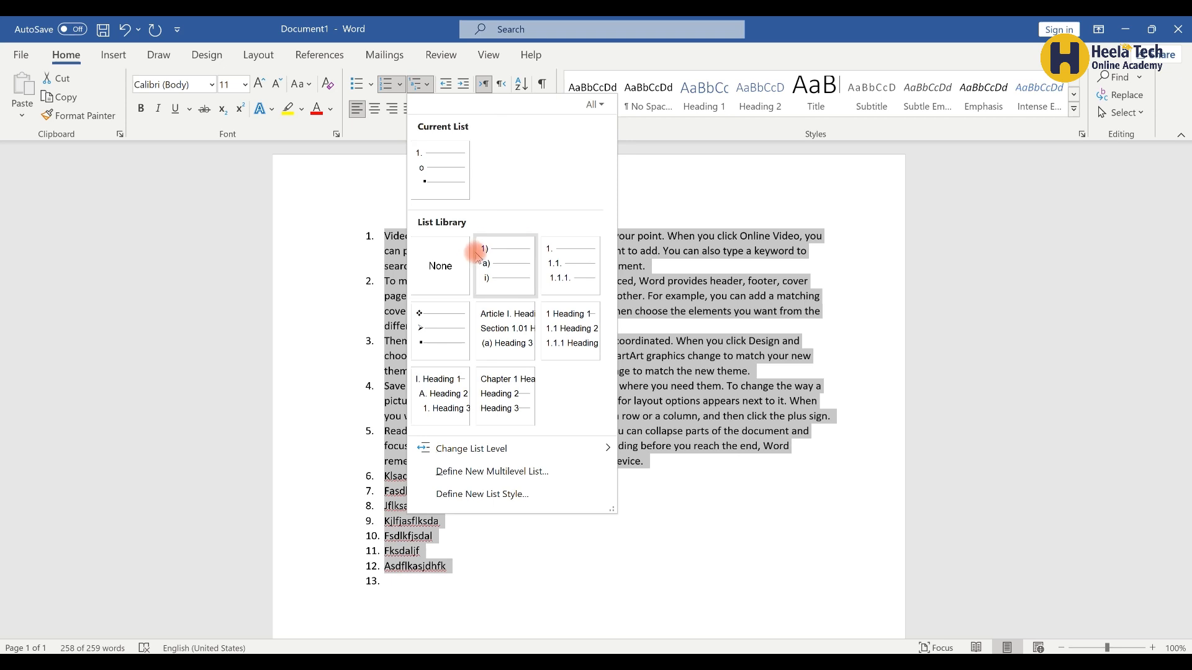
mouse_move(502, 266)
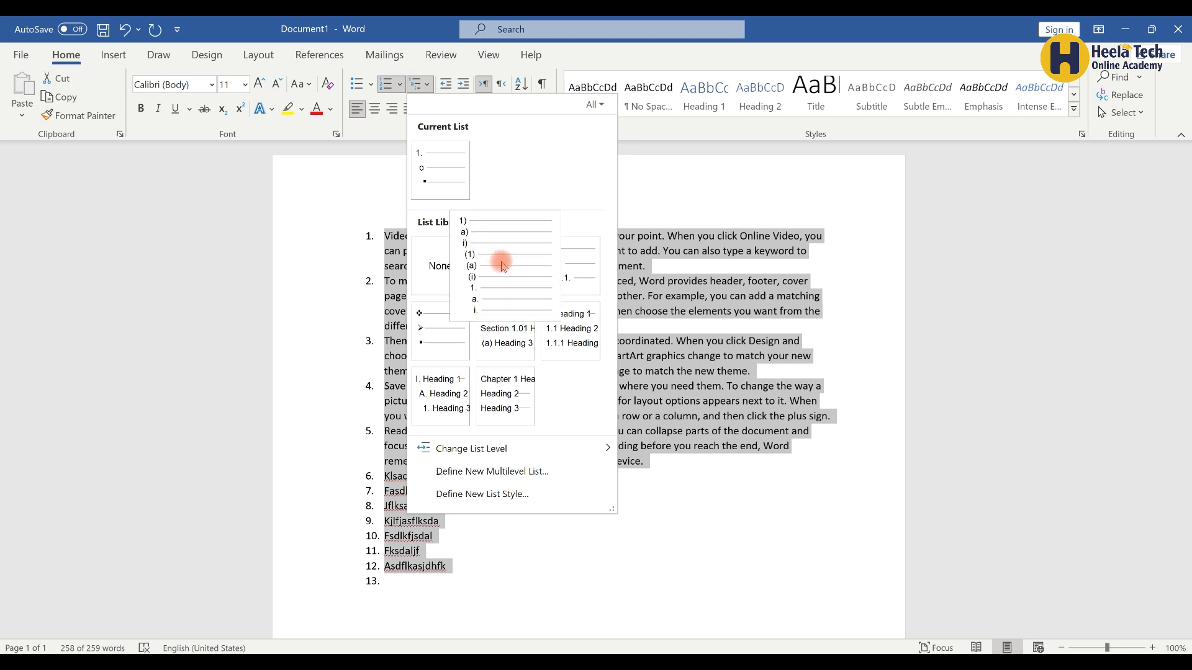
mouse_move(566, 278)
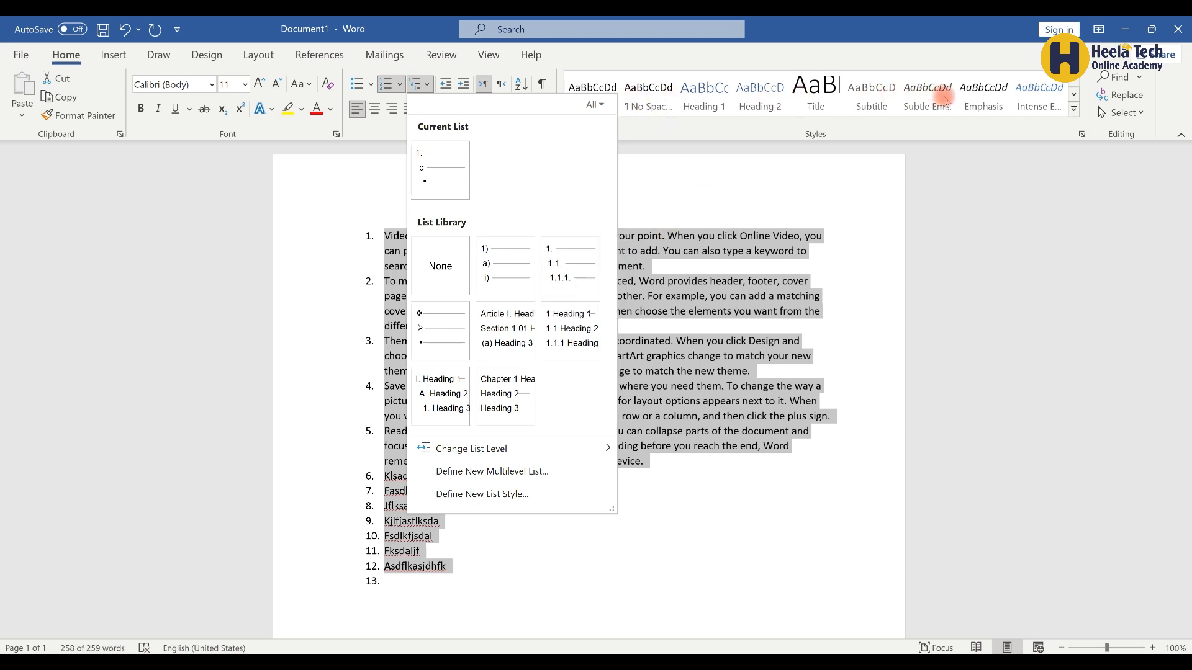
mouse_move(526, 284)
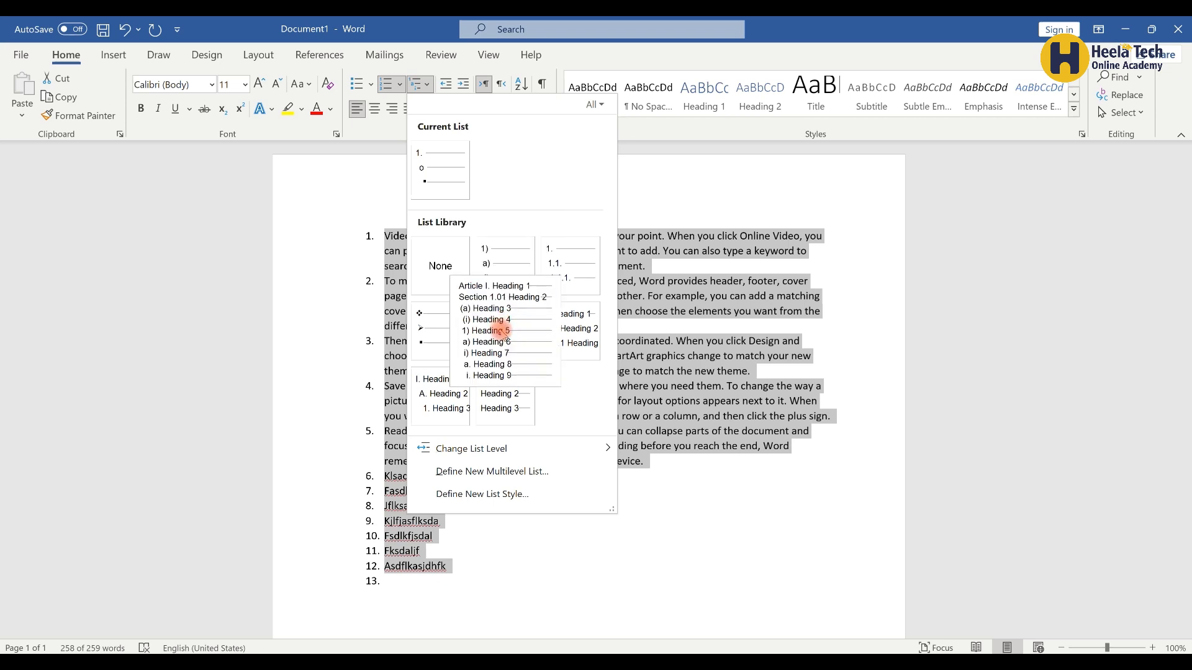
mouse_move(522, 353)
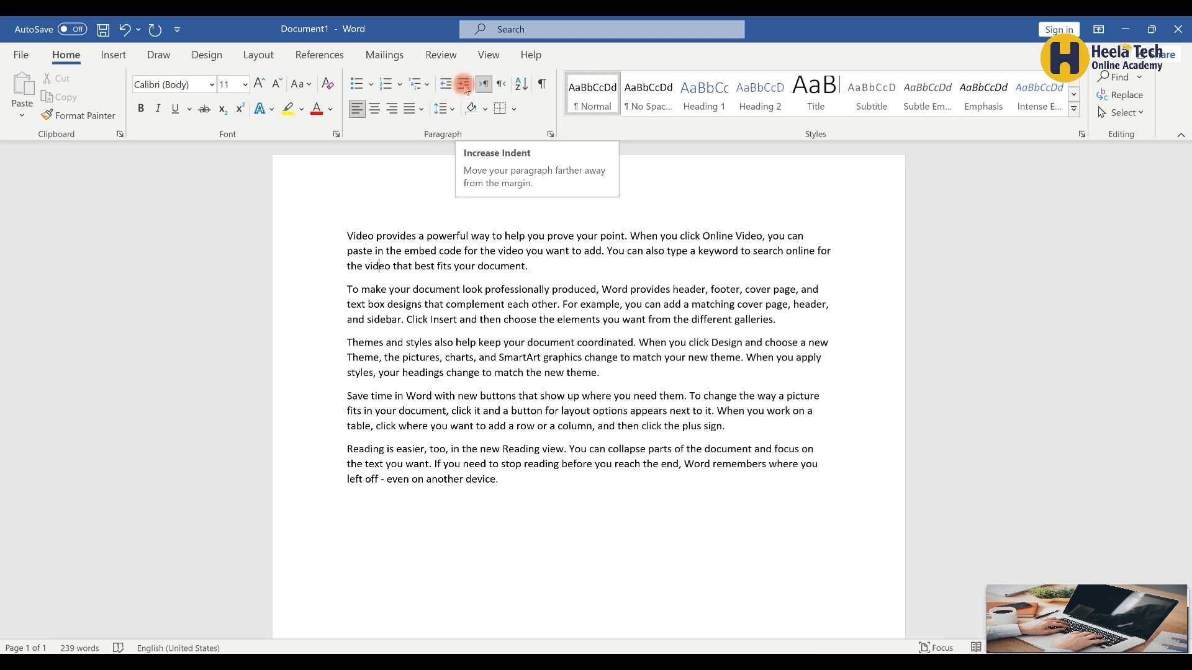
Increase the first paragraph's indent by two levels and bring it back to the margin.
left_click(345, 235)
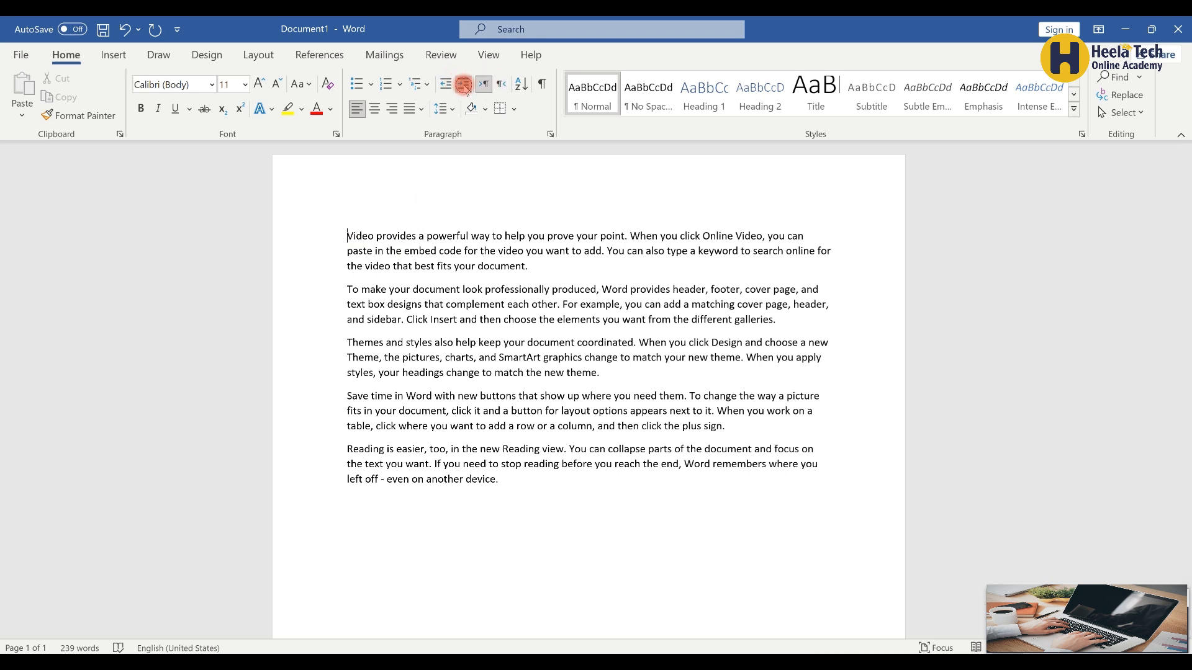
left_click(463, 84)
left_click(464, 85)
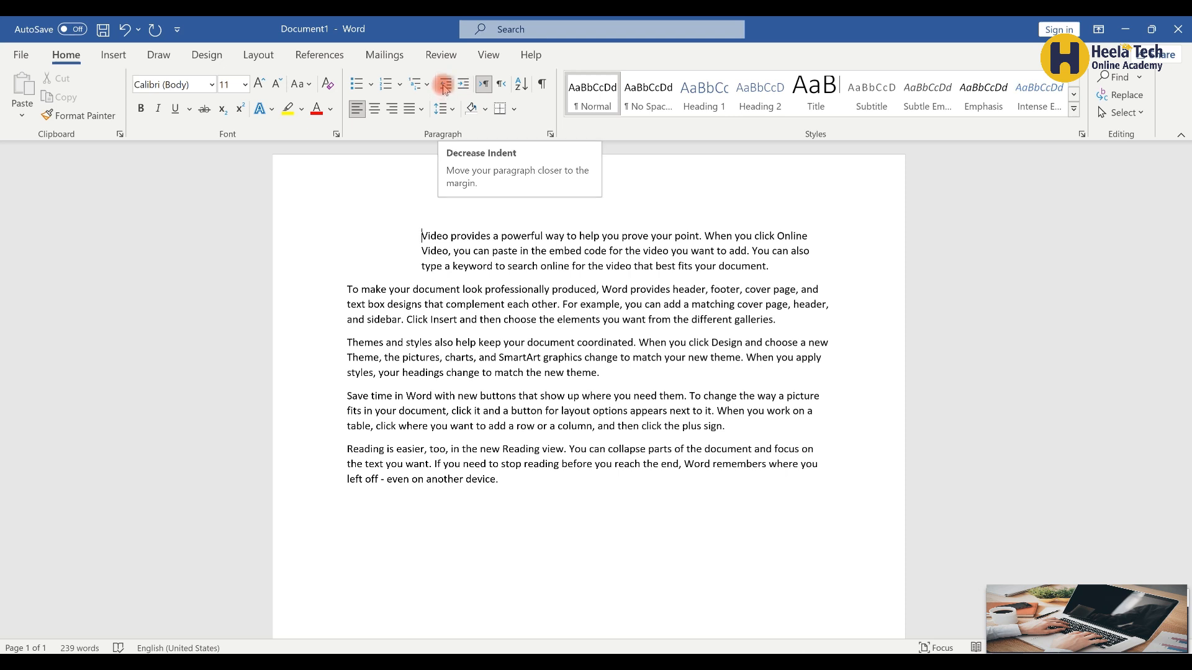
left_click(445, 86)
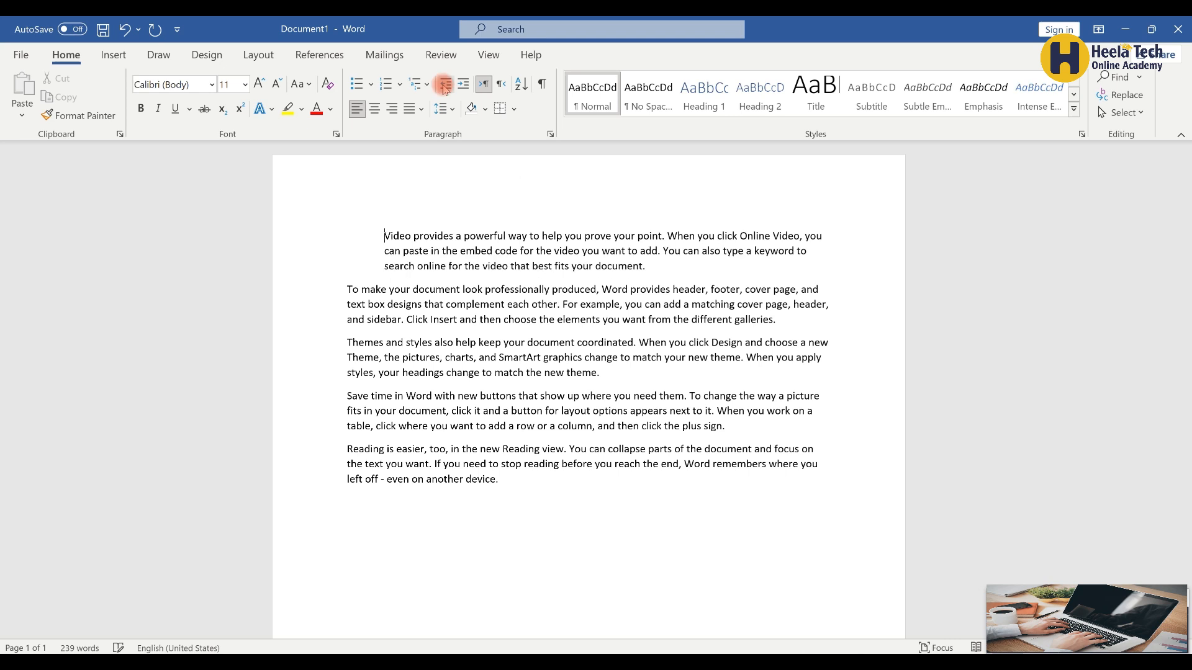
left_click(444, 86)
Increase the indent of the first paragraph by eight levels.
left_click(462, 86)
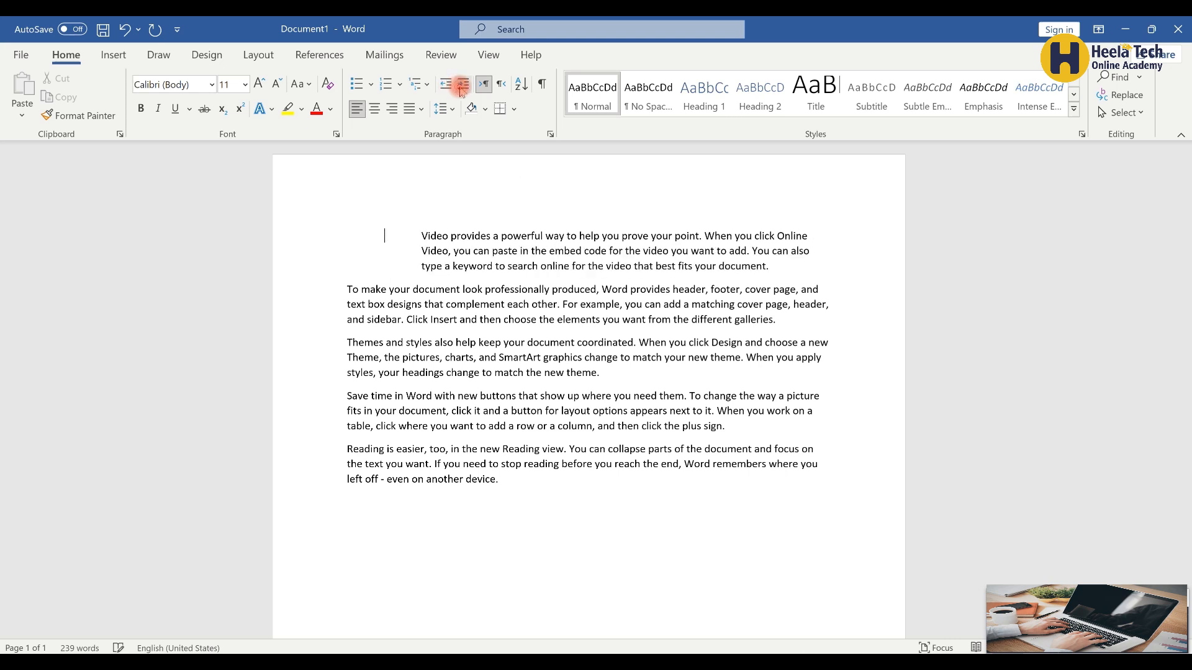
left_click(462, 86)
left_click(461, 86)
left_click(462, 86)
left_click(461, 86)
left_click(462, 85)
left_click(462, 85)
left_click(462, 85)
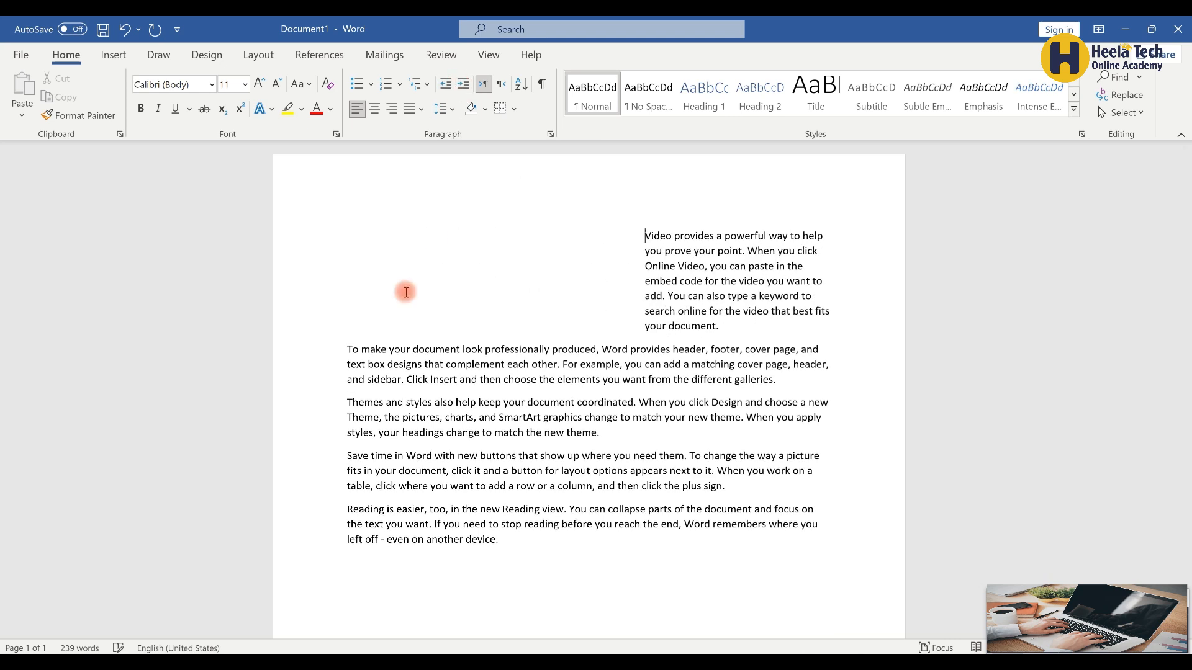
Decrease the first paragraph's indent by eight levels so it sits at the margin.
left_click(444, 86)
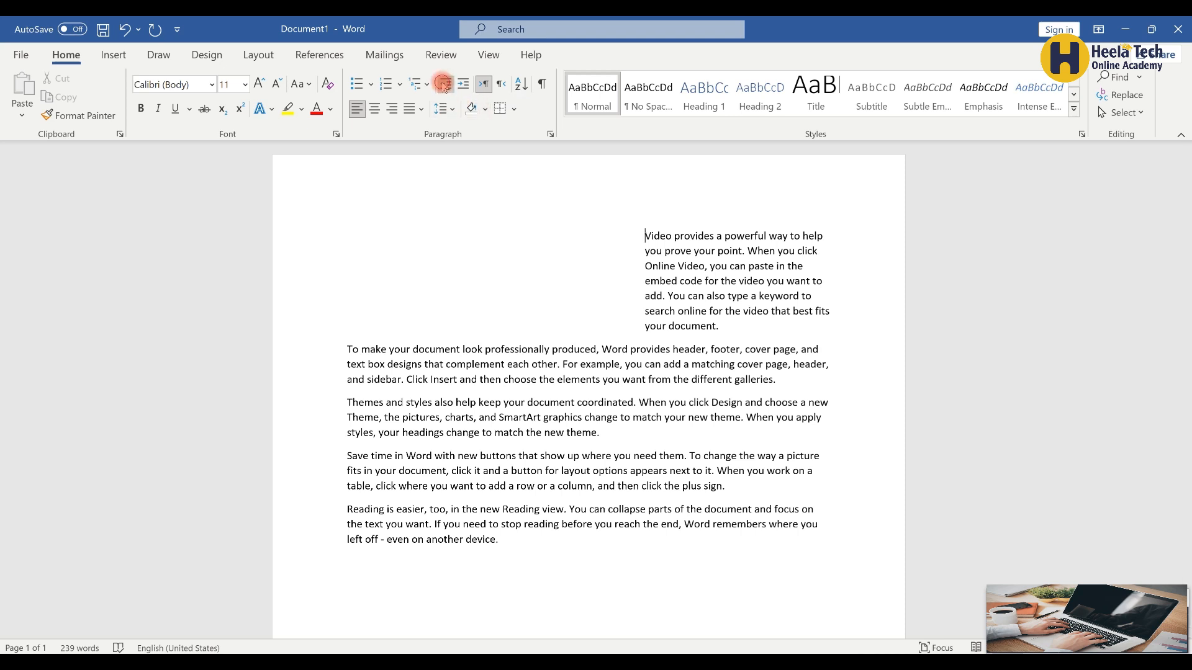
left_click(445, 86)
left_click(444, 86)
left_click(445, 86)
left_click(444, 86)
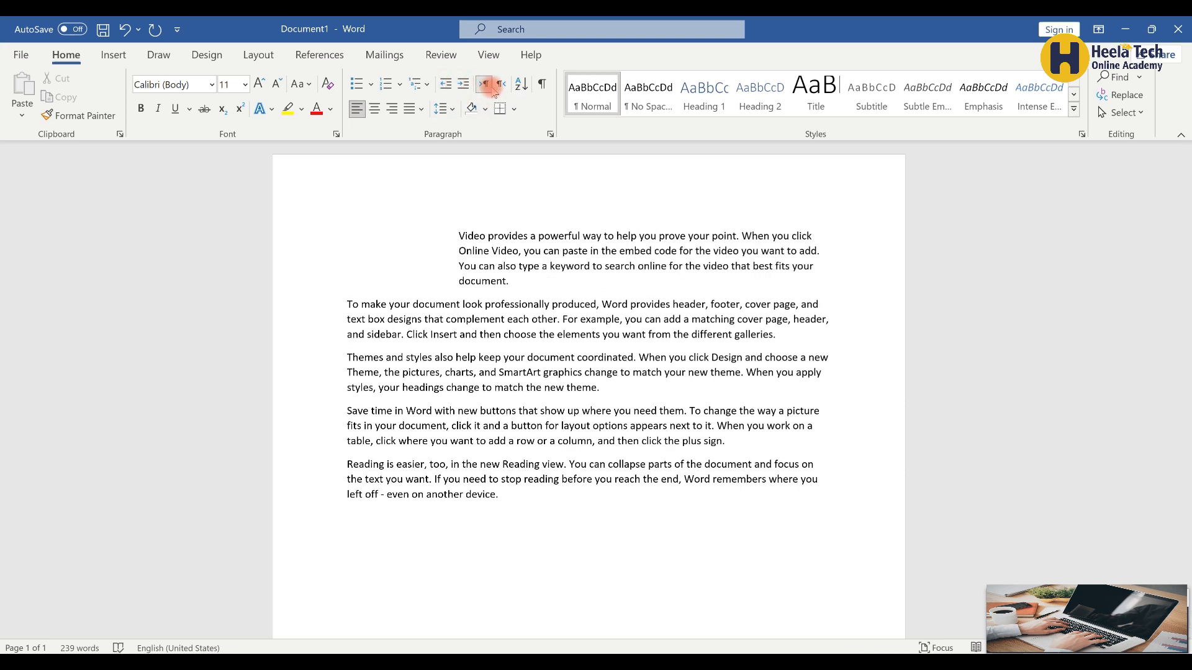
left_click(445, 86)
left_click(445, 86)
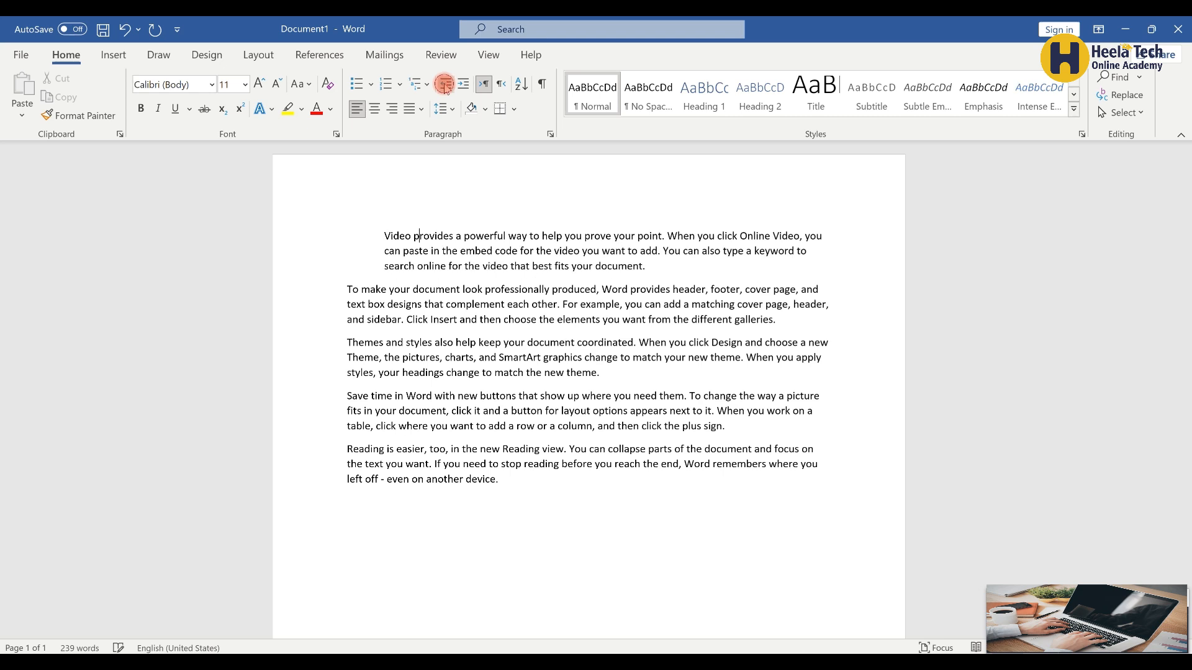
left_click(445, 86)
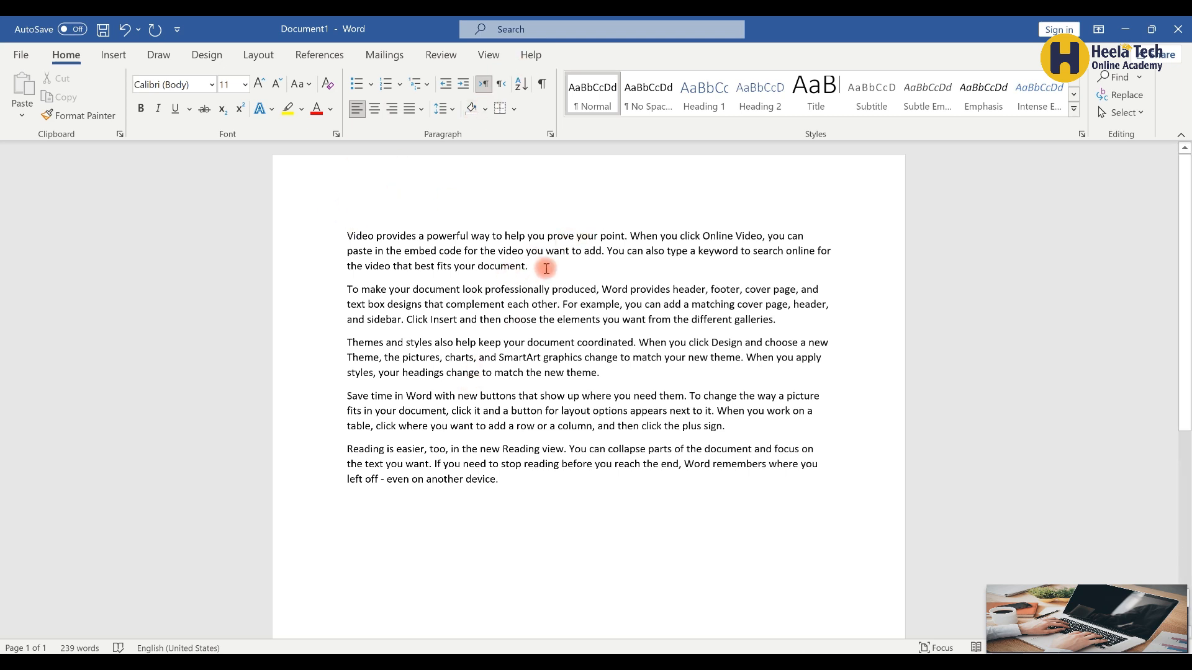
Right-align the first paragraph and return it to left alignment.
left_click_drag(545, 266, 306, 228)
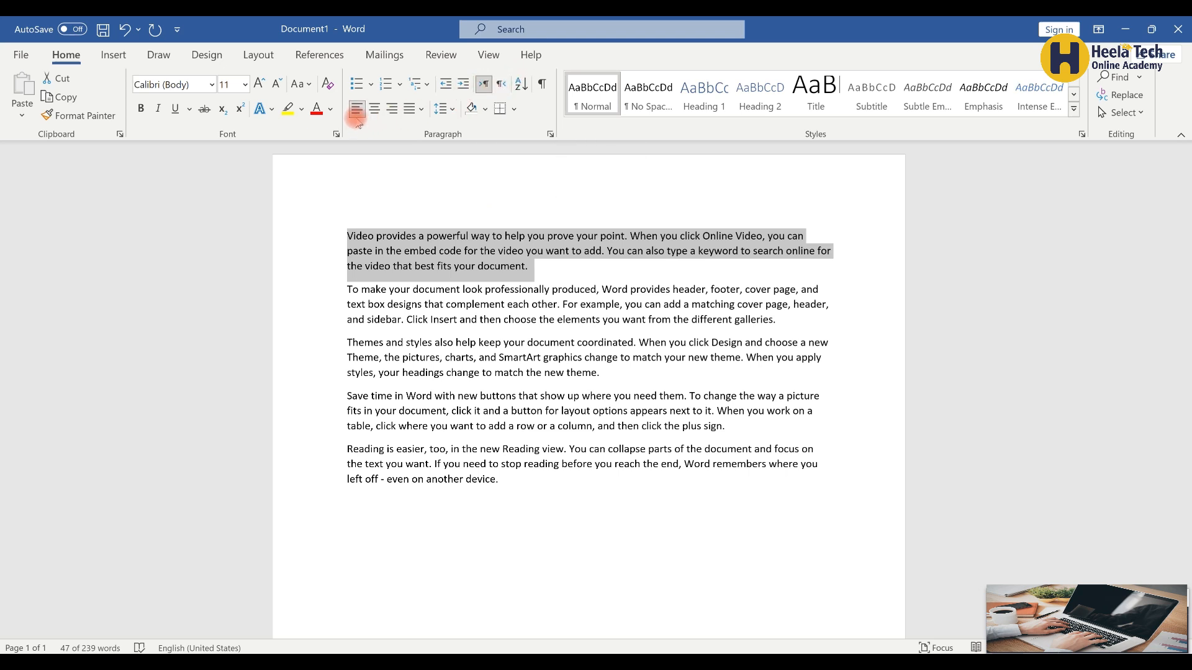
left_click(389, 113)
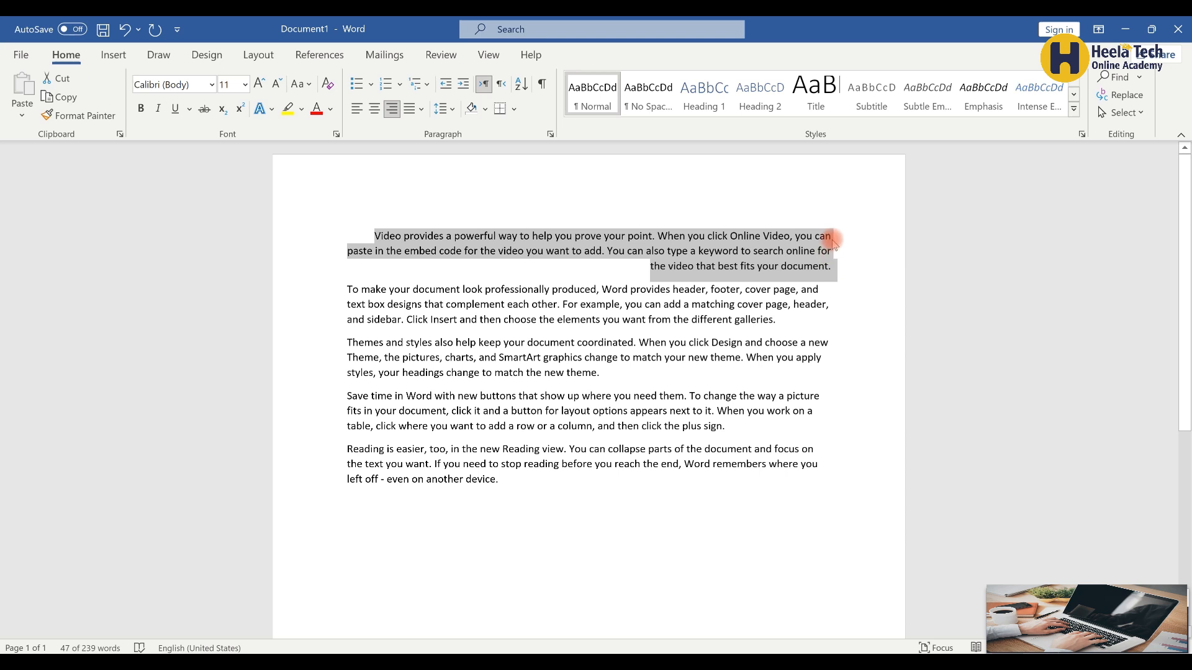
left_click(358, 112)
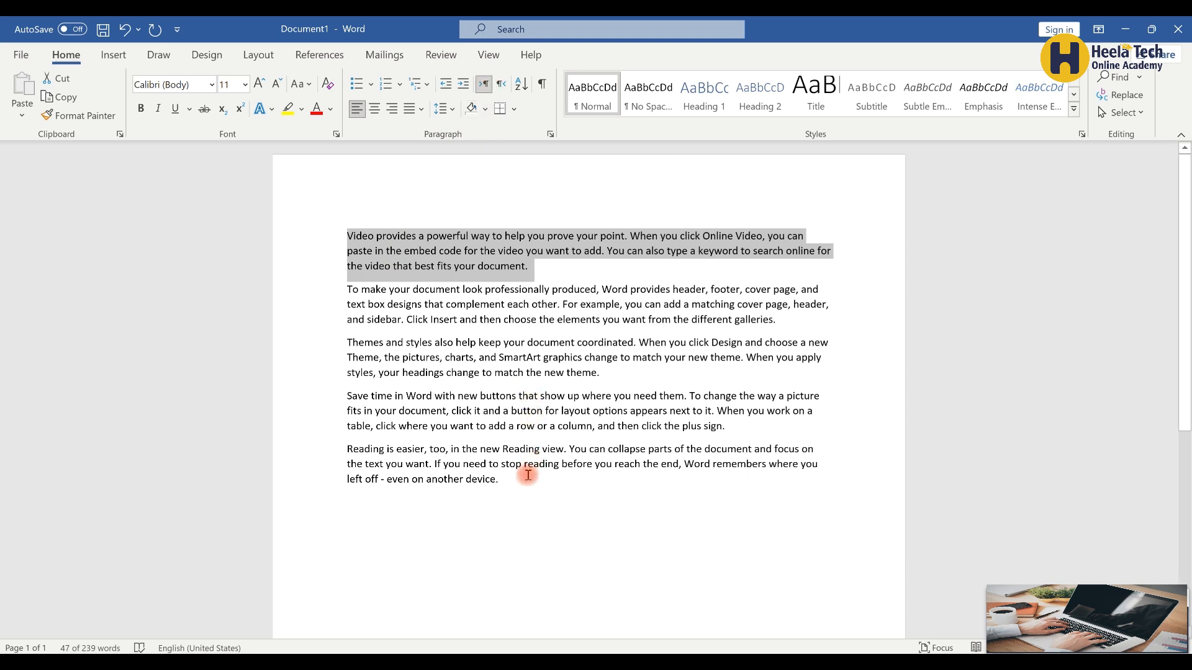
Add a right-to-left paragraph below the last one containing "افغانستان" followed by a run of random Pashto letters.
left_click(516, 531)
key("Return")
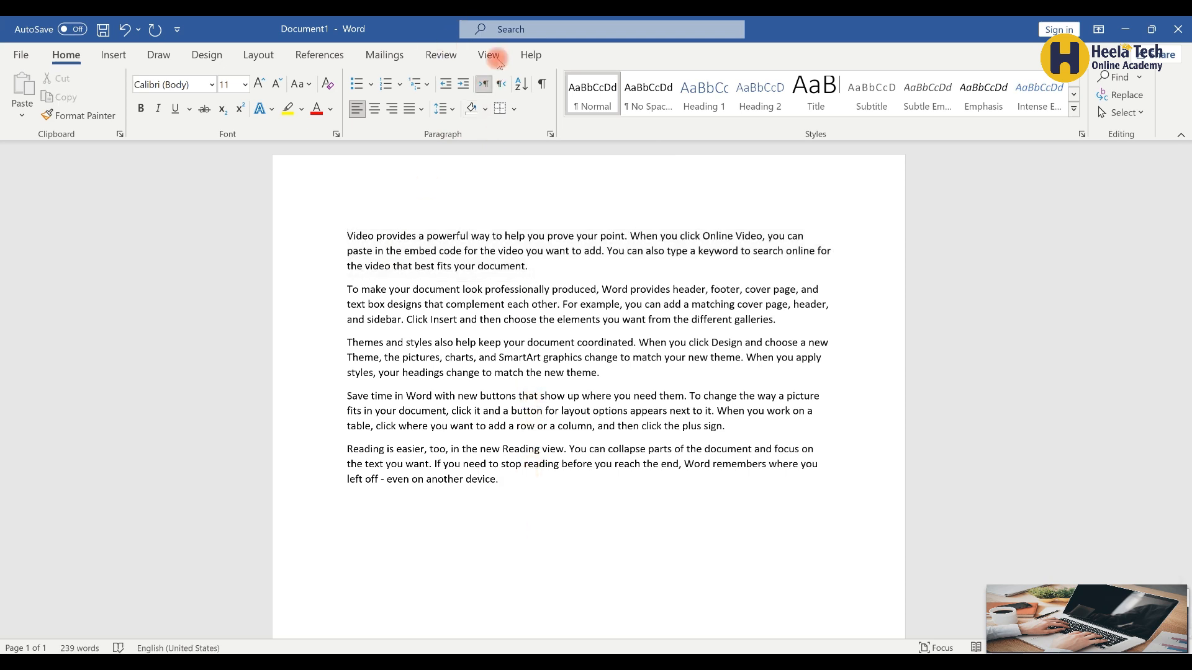
left_click(503, 85)
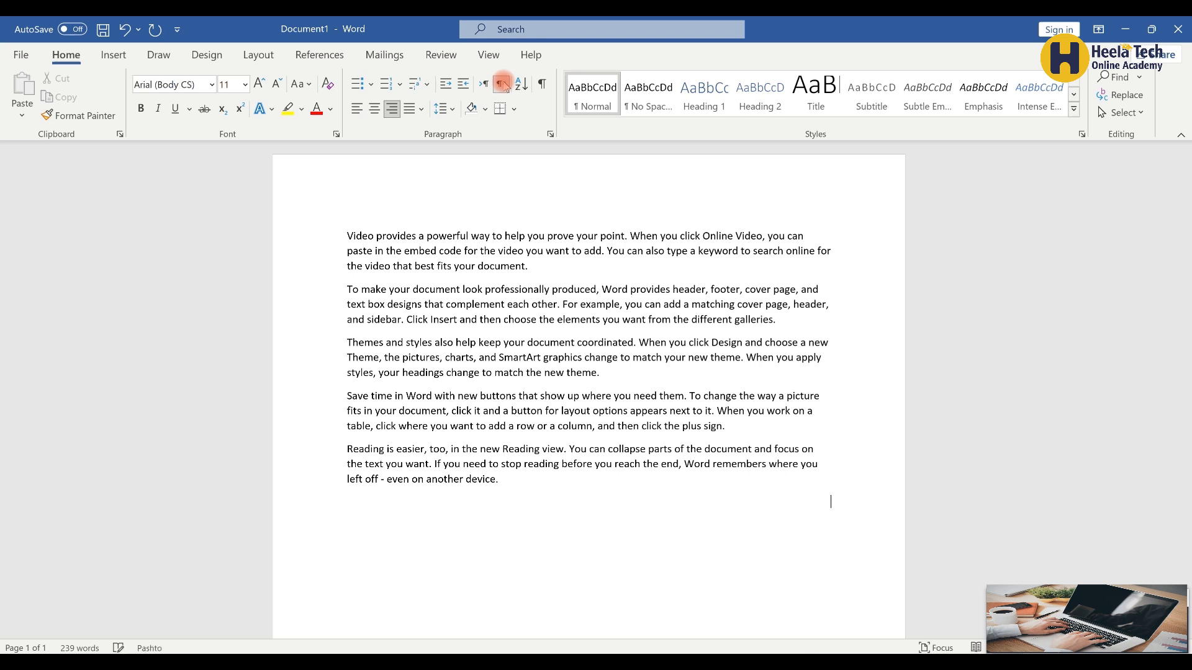
type("افغانستان ز")
type("بتمنشسیتبمنسیشتبسیشمن")
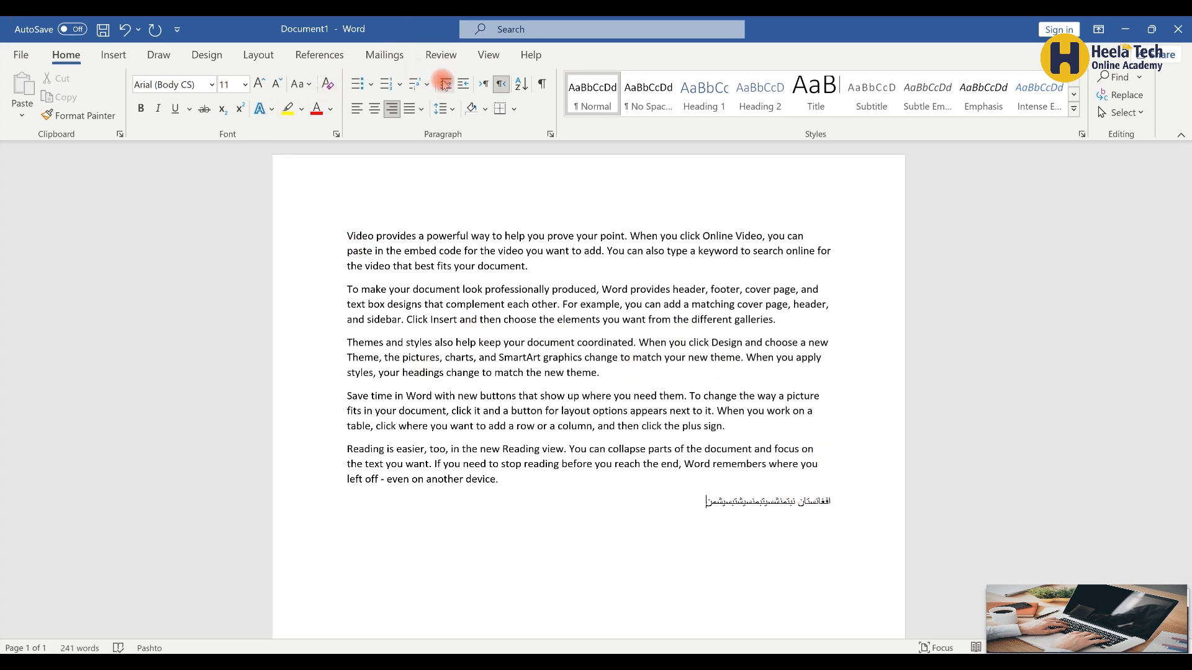
Switch the Pashto line to left-to-right, try right and left alignment on it, and set it back to right-to-left.
left_click(484, 83)
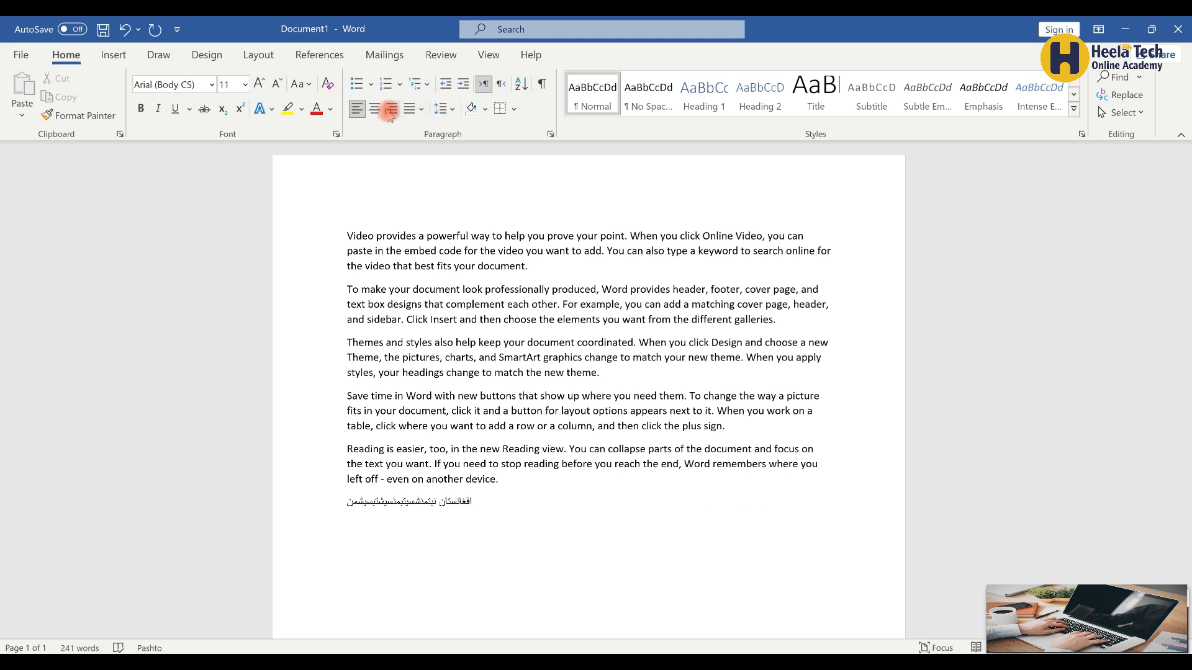
left_click(391, 109)
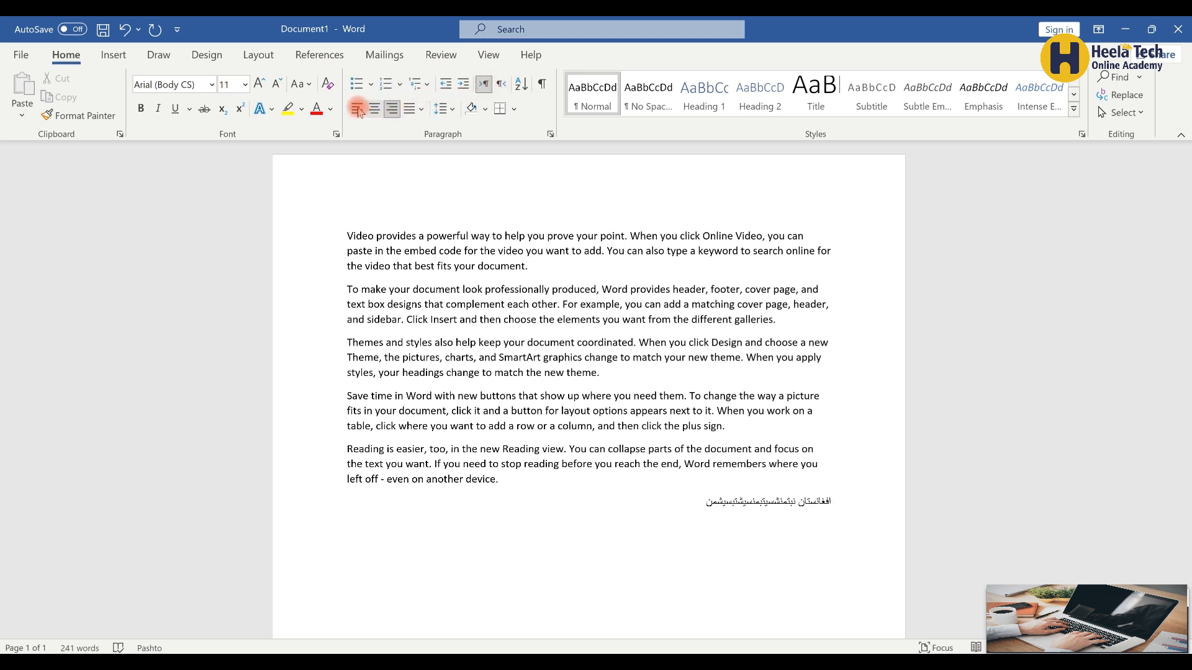
left_click(358, 111)
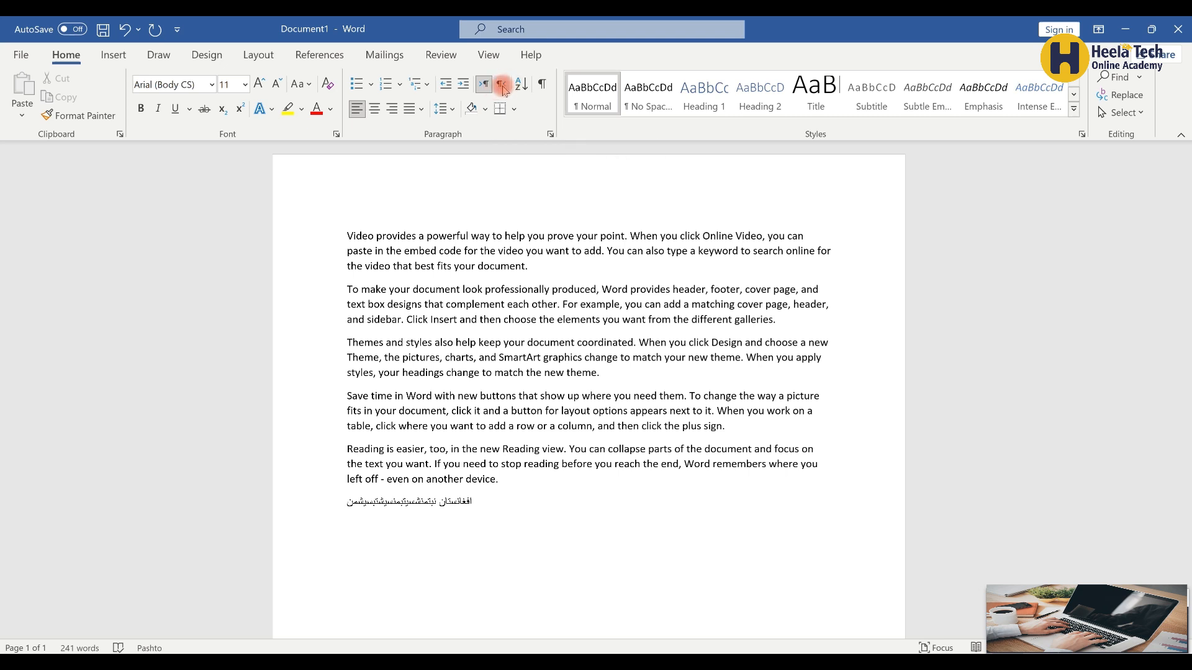
left_click(500, 86)
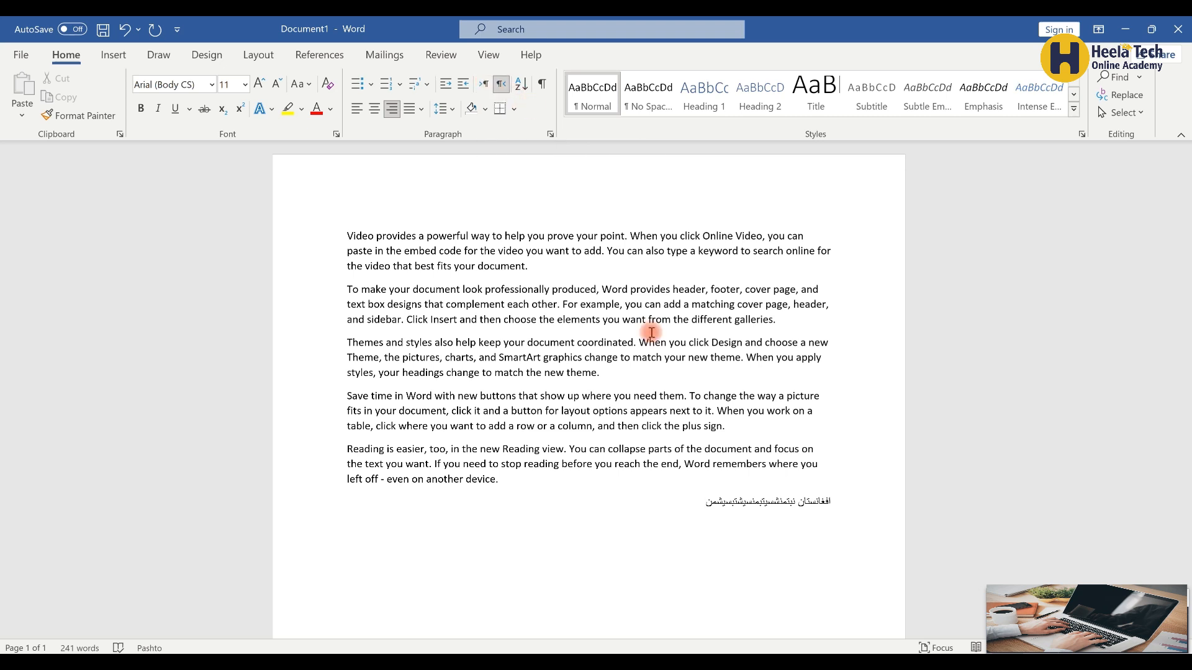
Undo the direction and alignment changes on the Pashto line and the typing of its text.
left_click(707, 489)
key("ctrl+z")
key("ctrl+z")
key("ctrl+z")
key("ctrl+z")
key("ctrl+z")
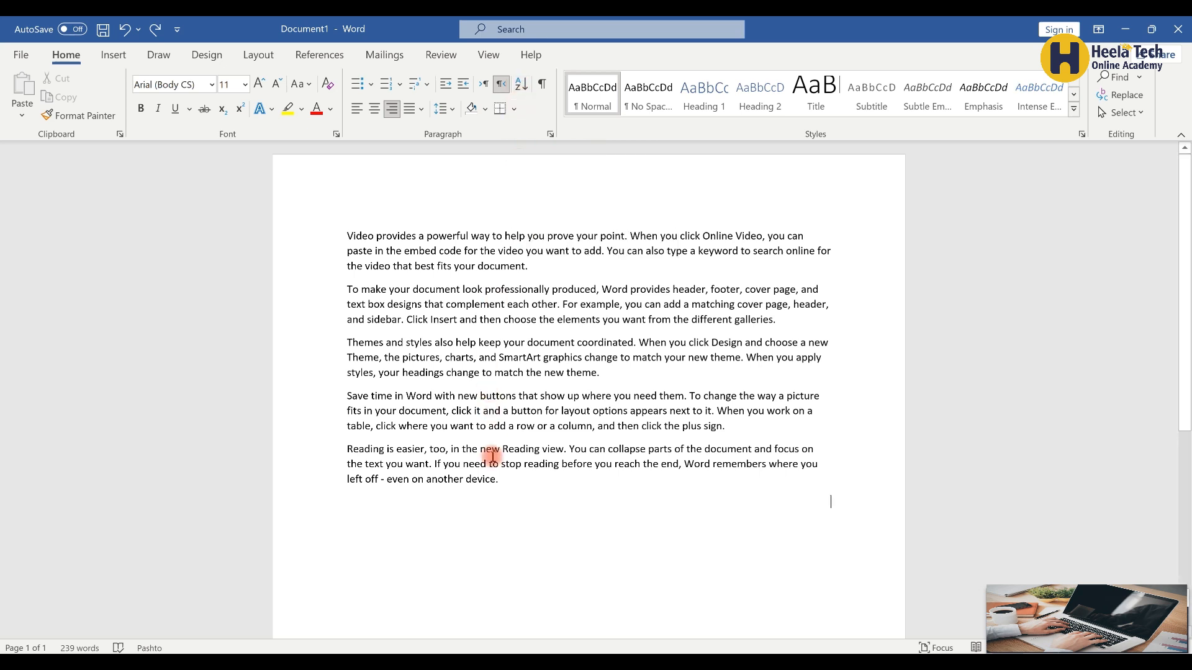
Sort the five English paragraphs in ascending order by Paragraphs with type Text and no header row.
left_click_drag(503, 482, 337, 233)
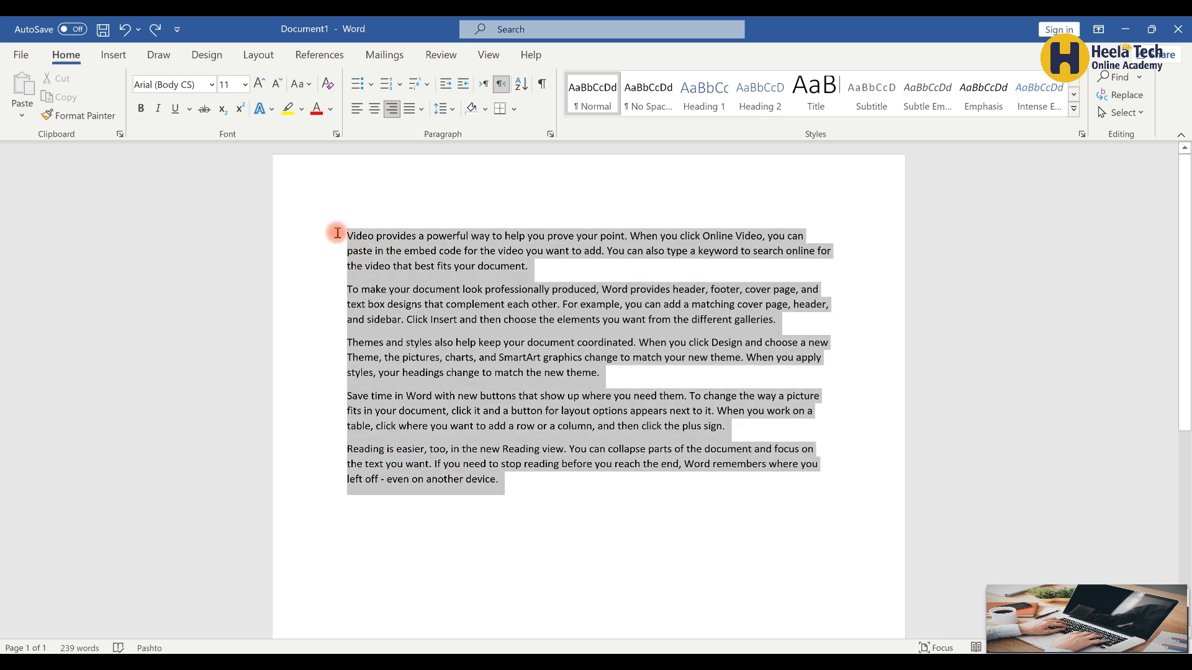
left_click(521, 85)
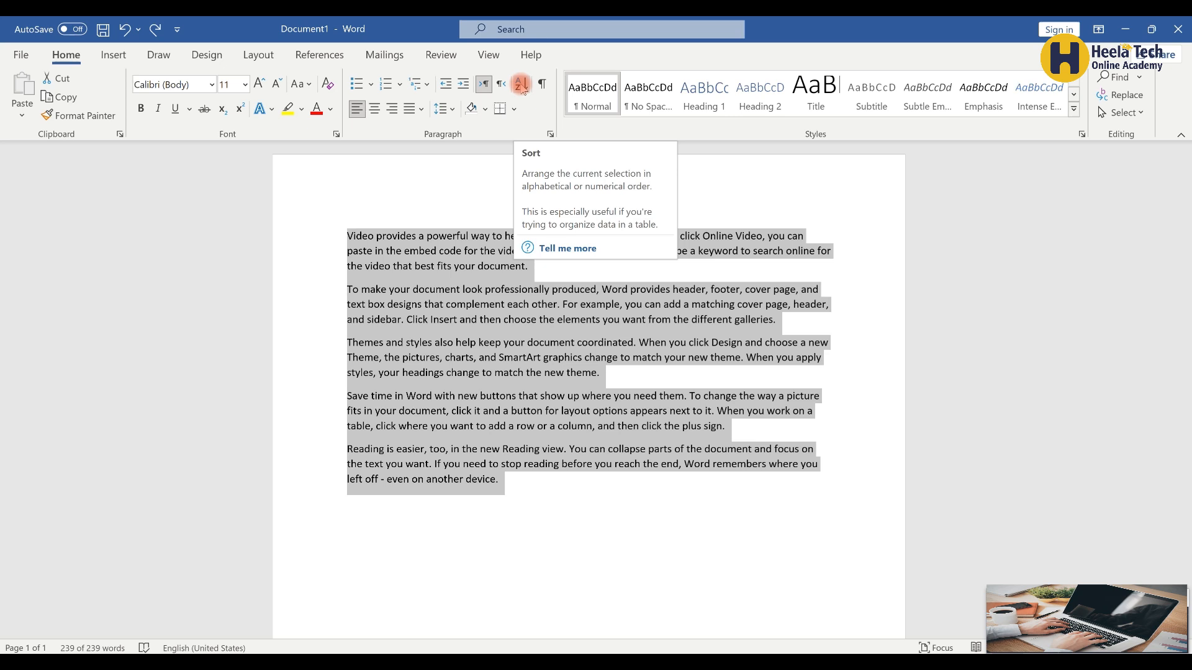
left_click(522, 85)
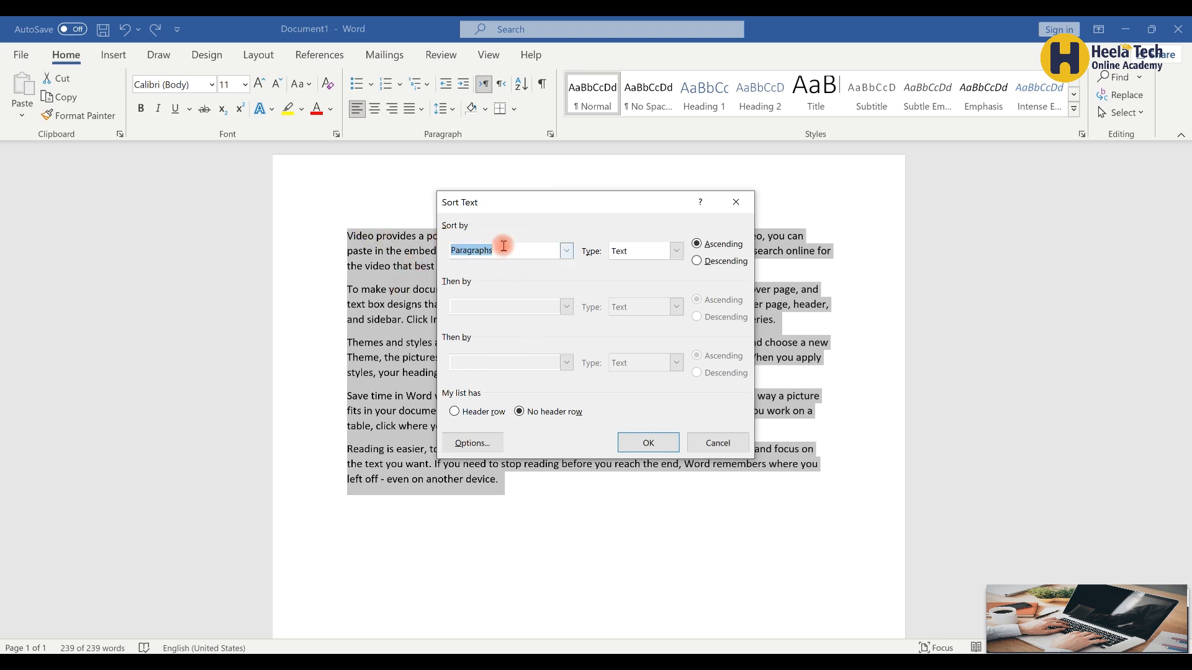
left_click(677, 251)
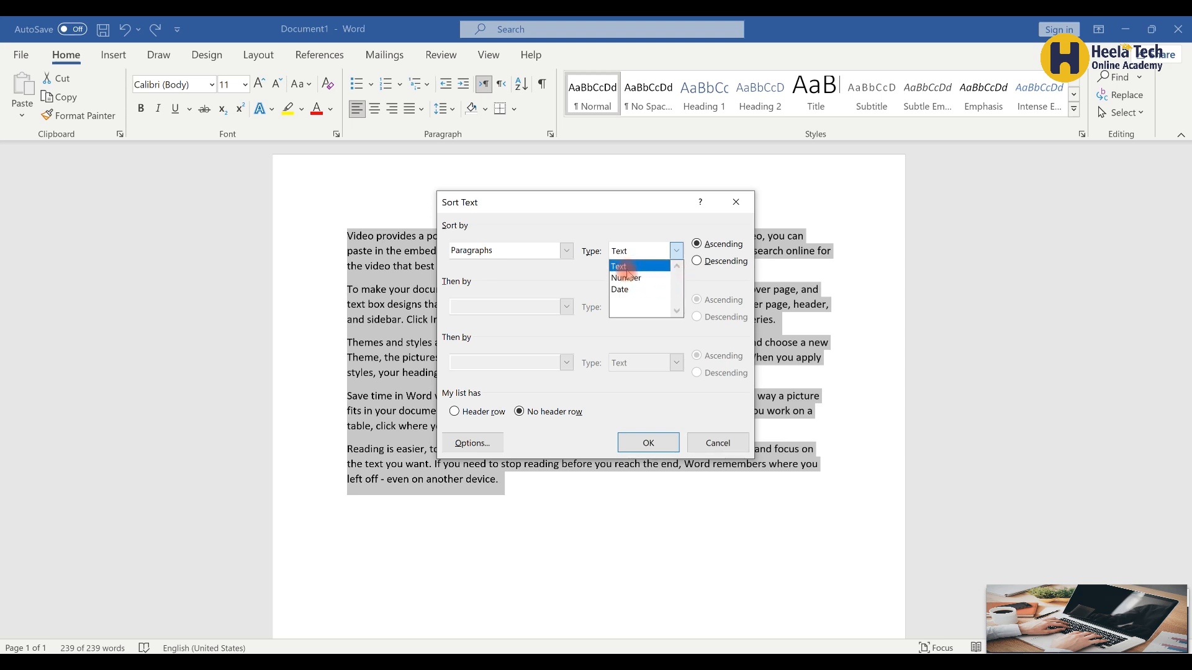
left_click(624, 267)
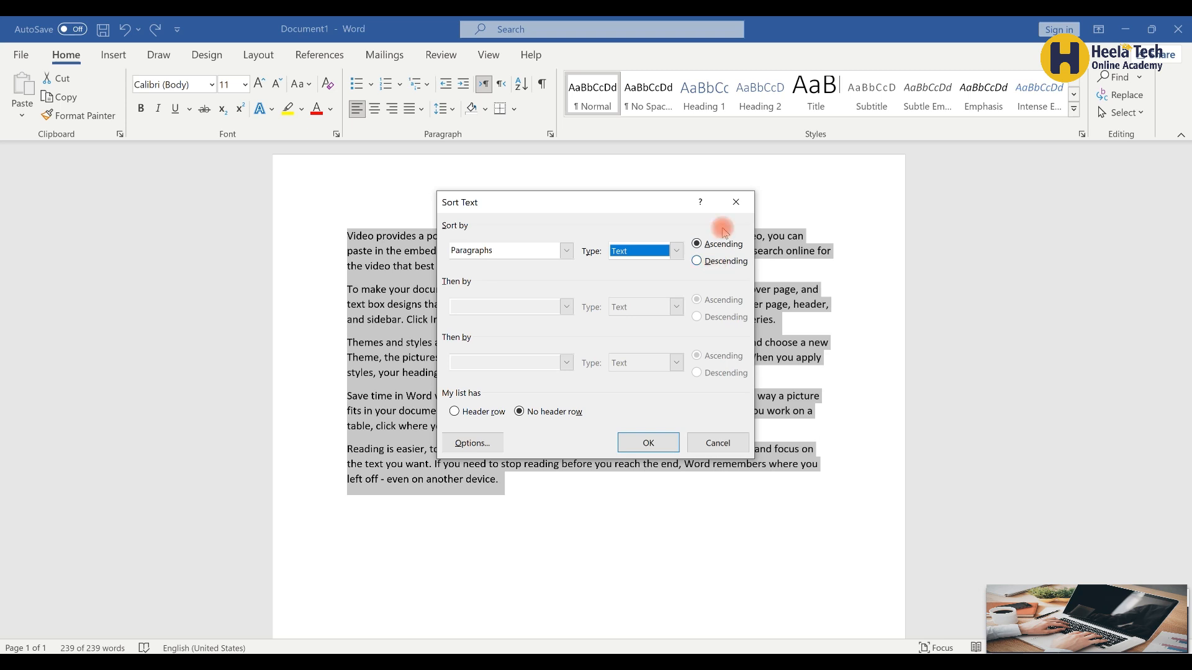
left_click(647, 443)
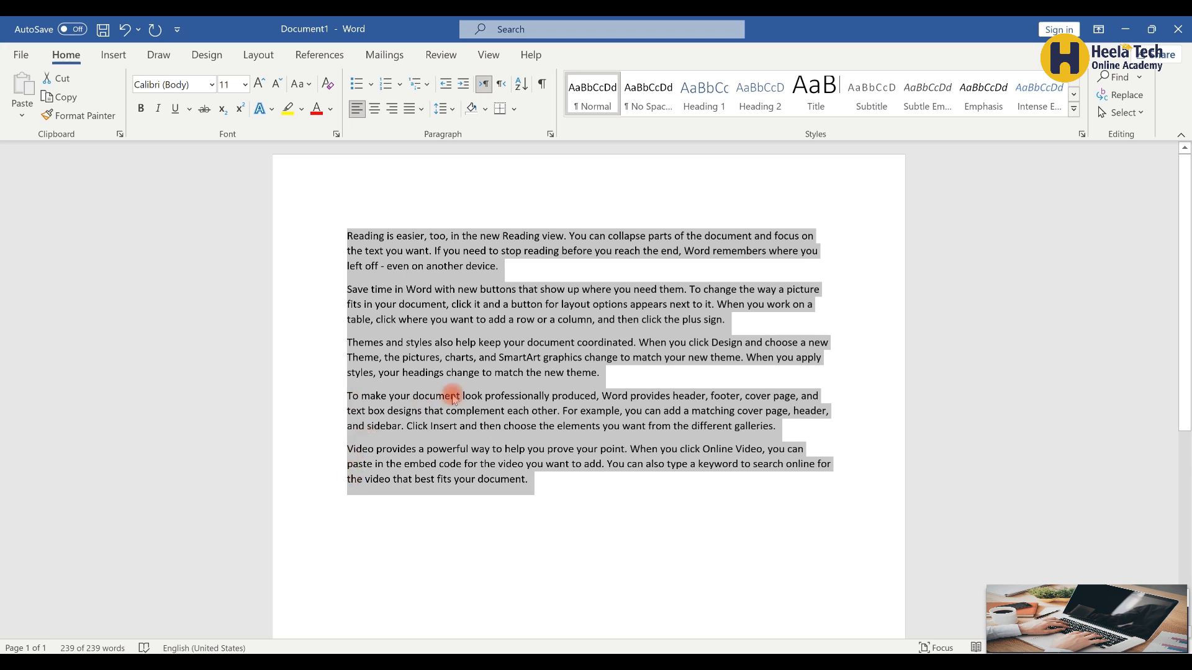
Add five Pashto personal names, each on its own line, below the last English paragraph.
left_click(572, 567)
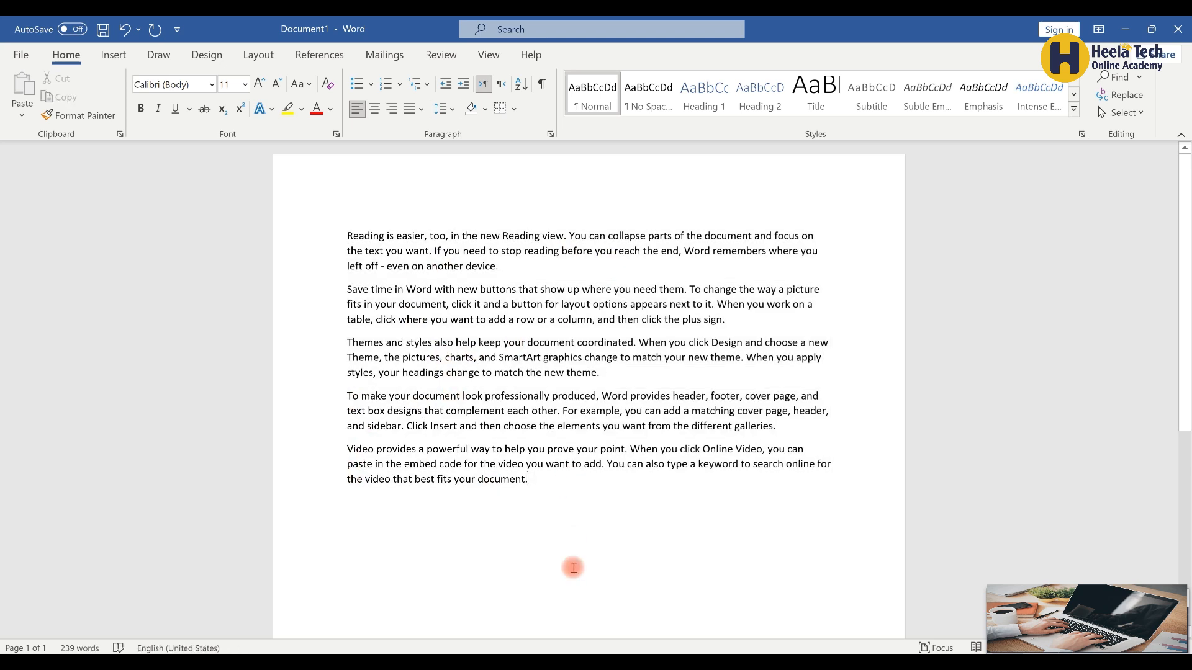
key("alt+shift")
type("احمد")
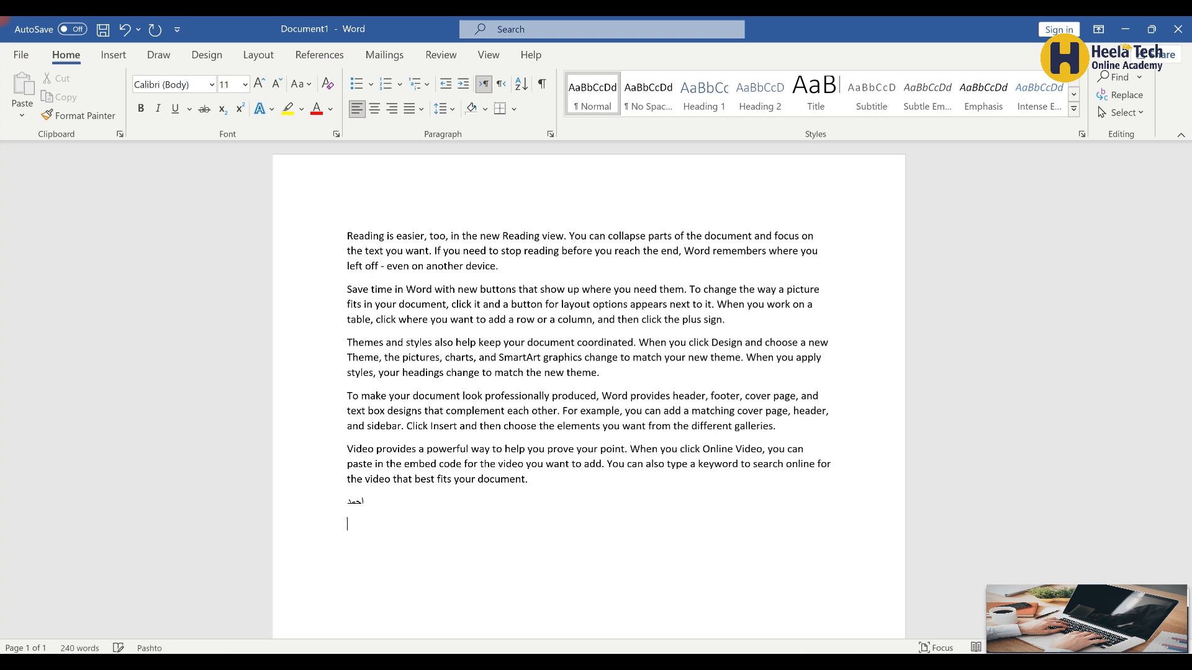
type("باور")
key("Return")
key("alt+shift")
type("جان")
key("Return")
type("خان")
key("alt+shift")
type("ر محمد")
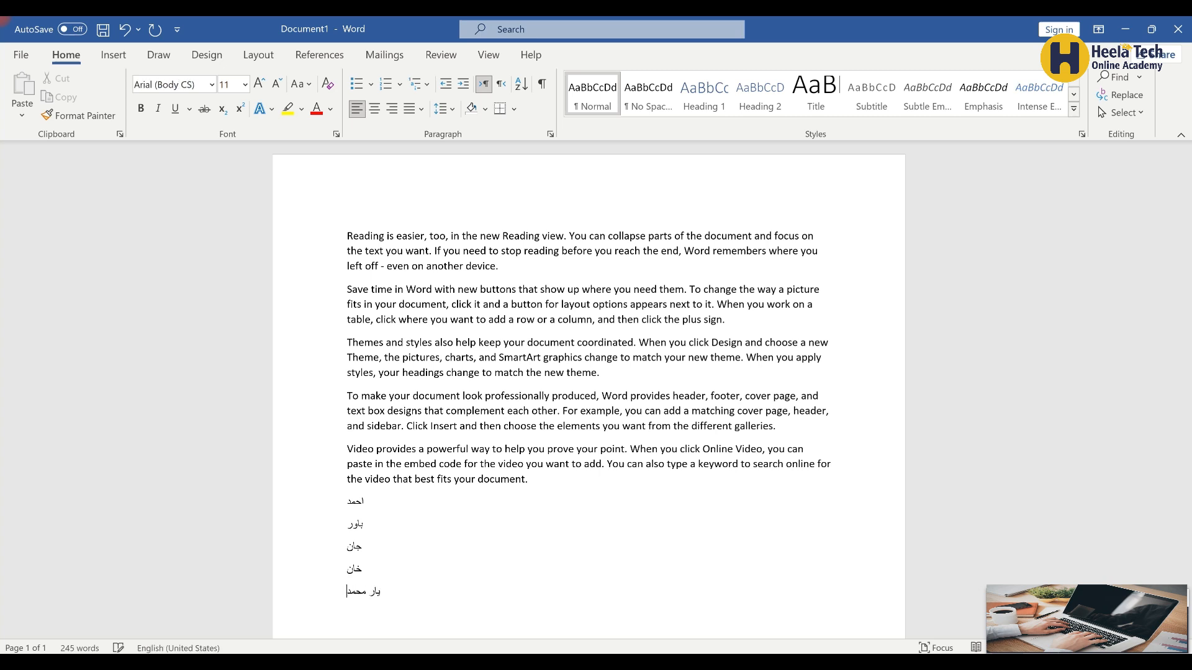
Add a sixth Pashto name on a new line and sort the six names in ascending order by Paragraphs with type Text.
key("Return")
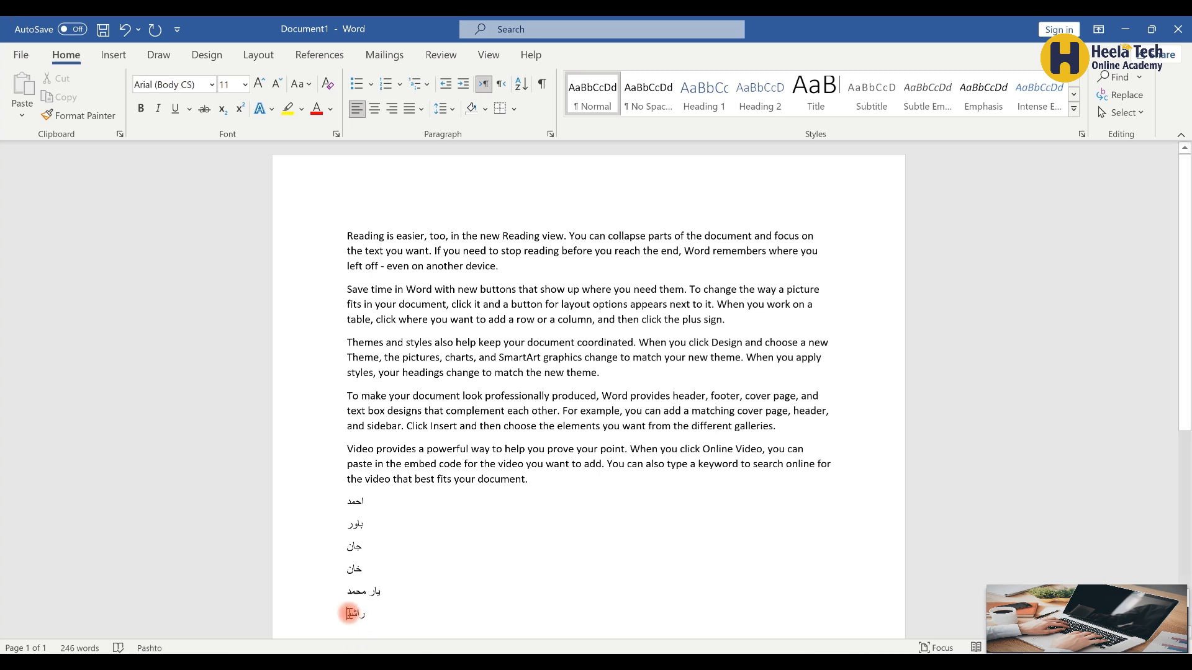
left_click_drag(336, 618, 353, 496)
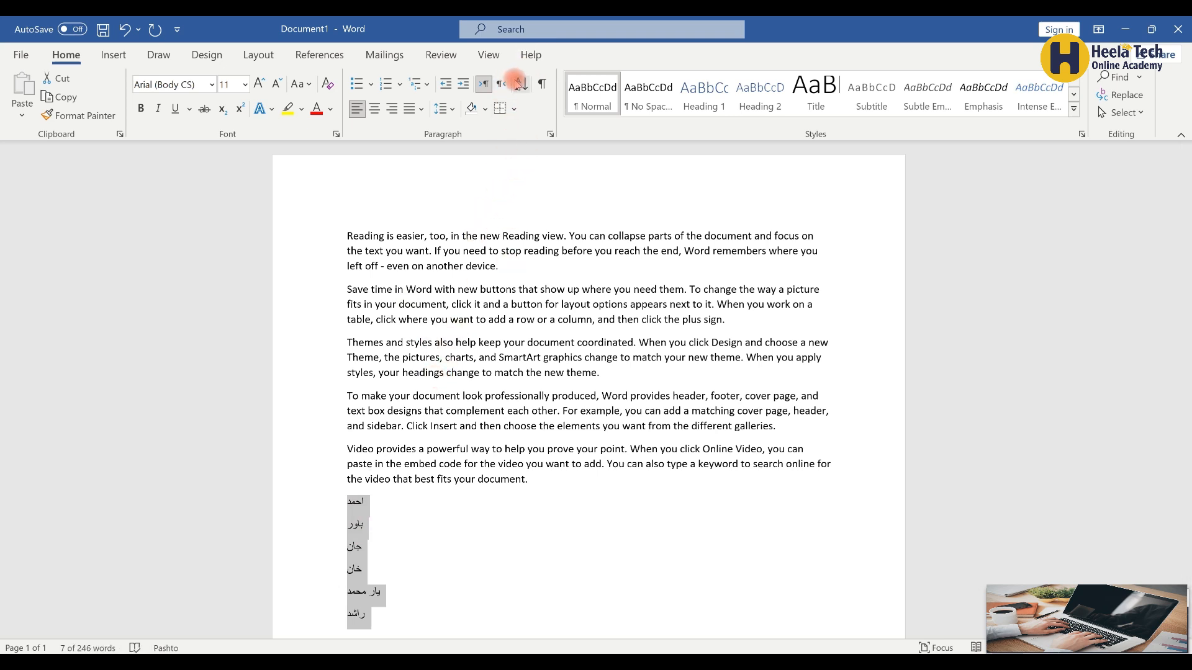
left_click(522, 84)
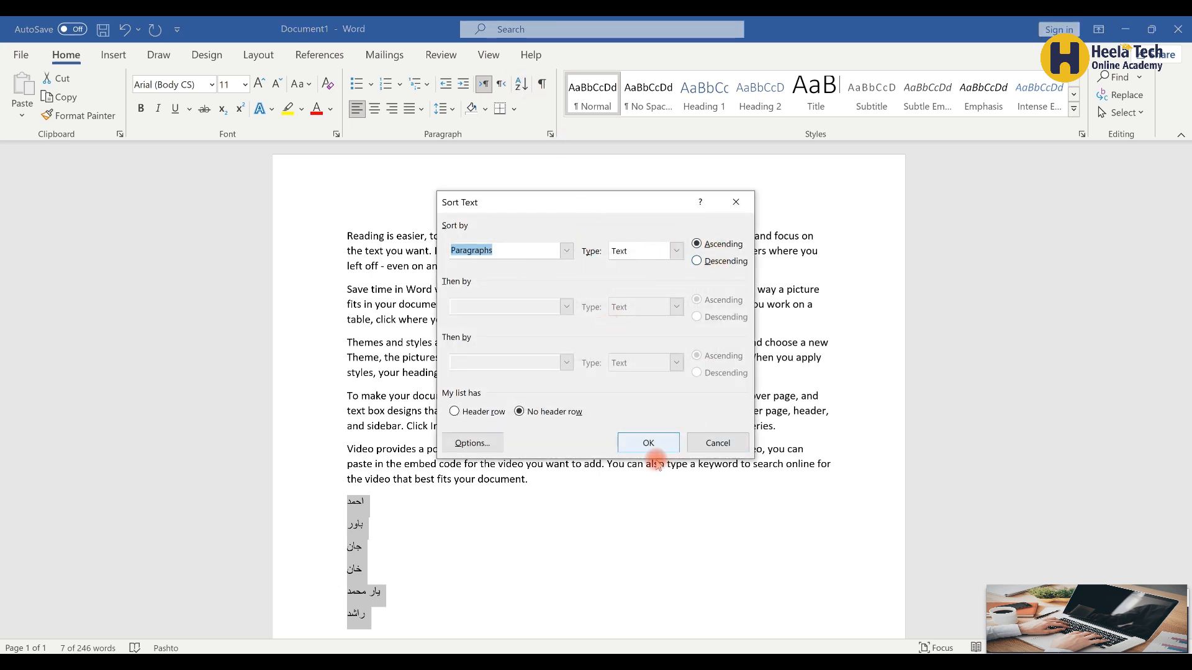
left_click(648, 444)
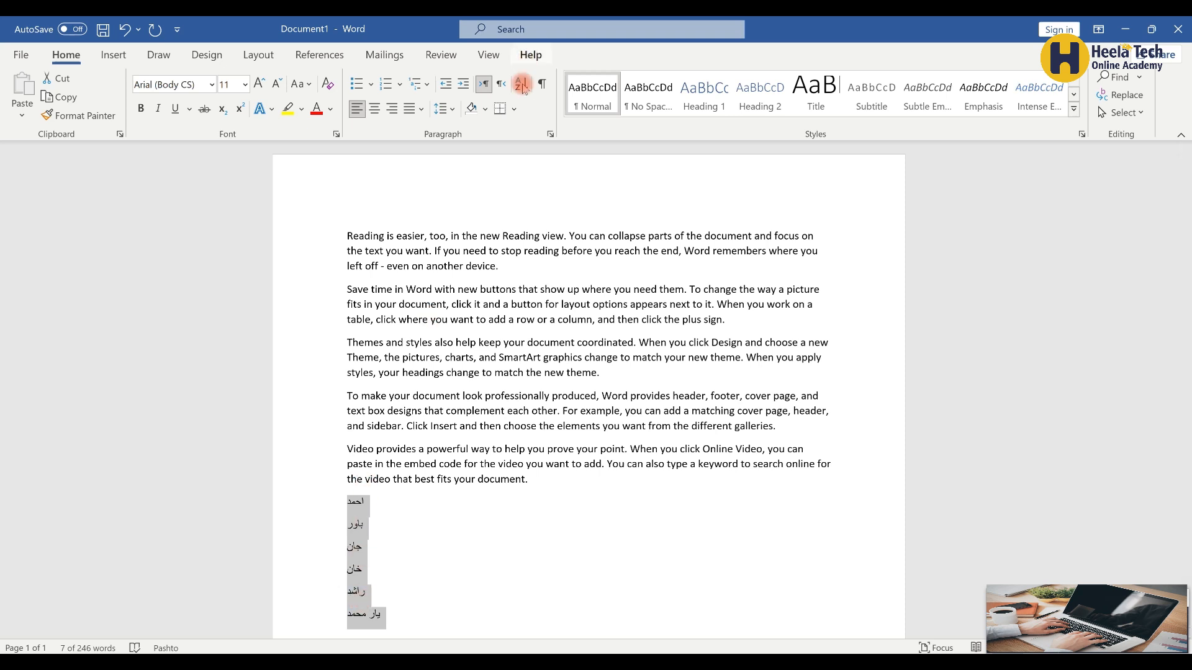
Sort the six Pashto names in descending order by Paragraphs with type Text, and delete them from the document.
left_click(522, 84)
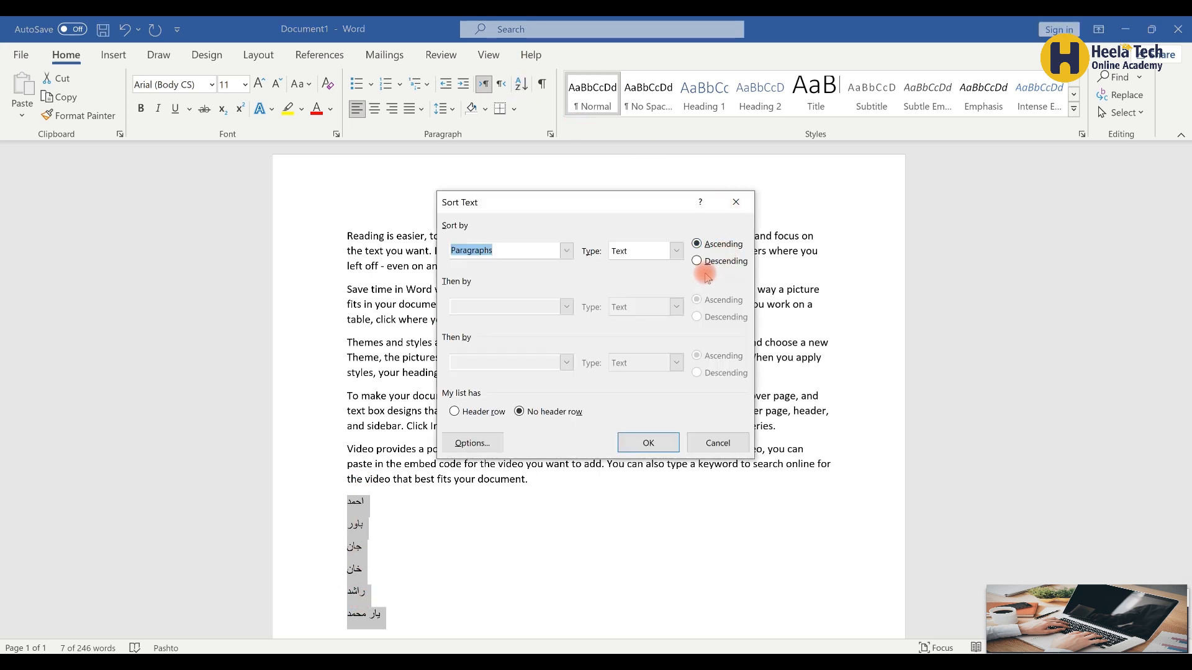
left_click(706, 261)
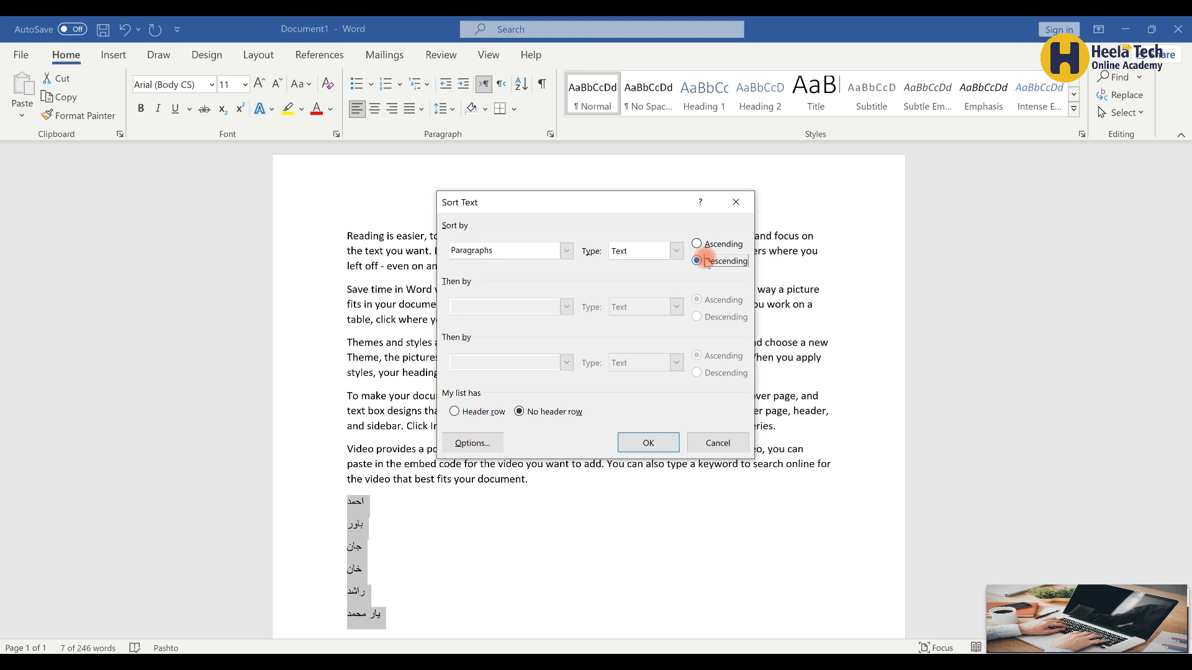
left_click(637, 439)
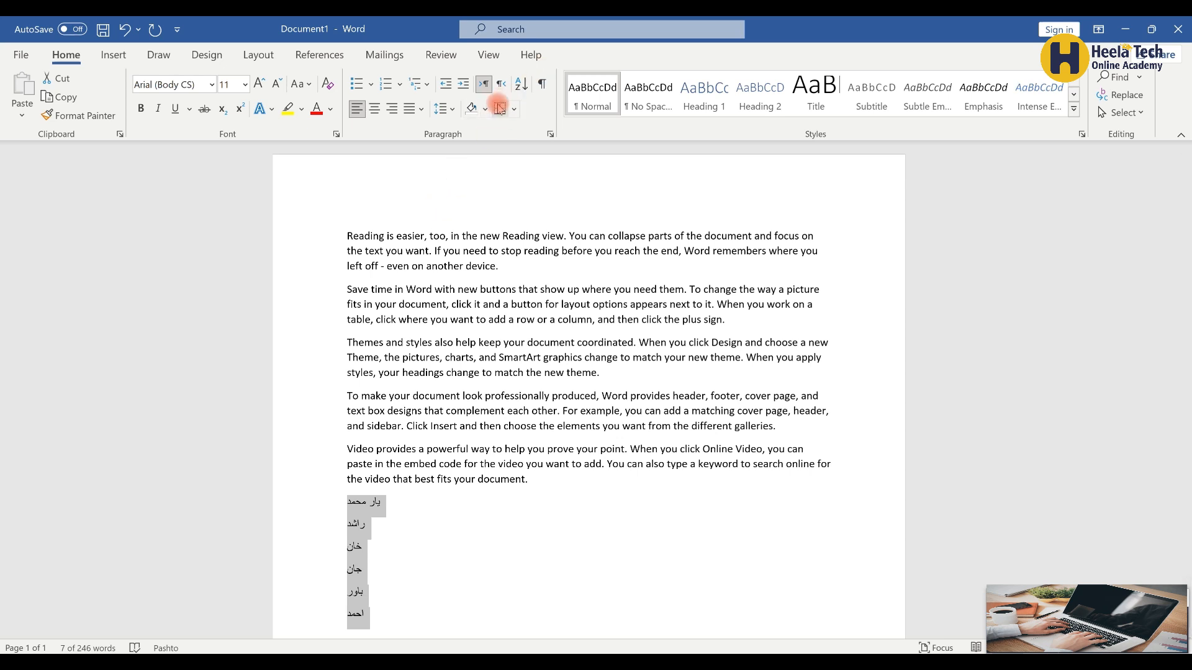
key("Delete")
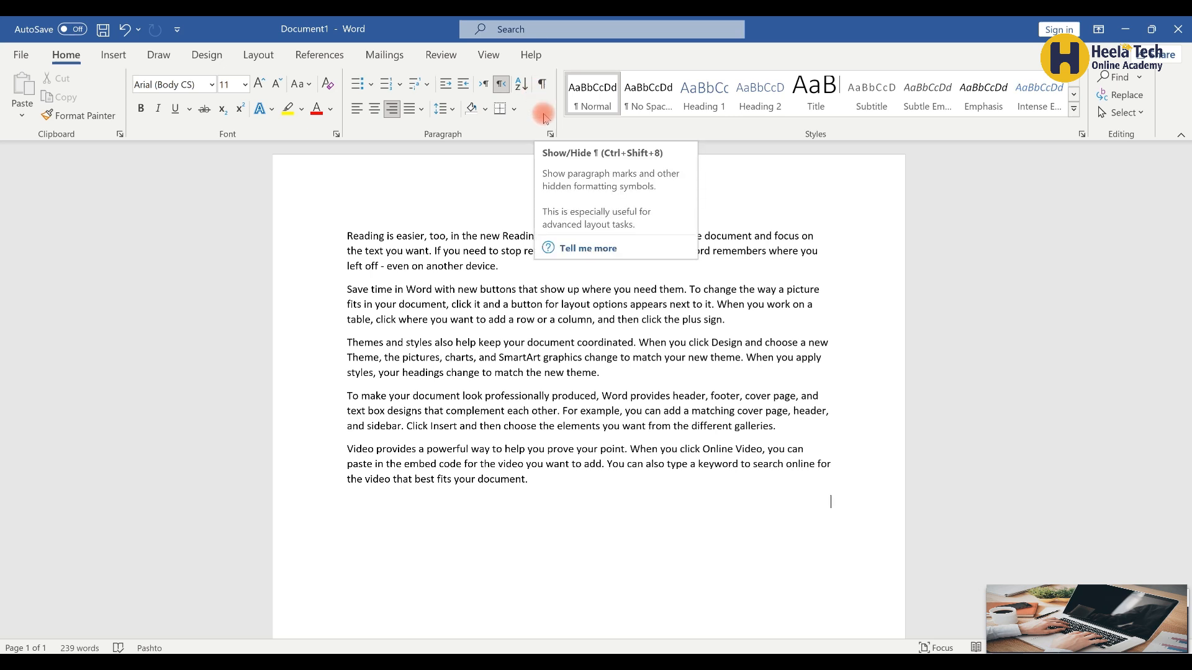
Show the paragraph marks and hidden formatting symbols with the five English paragraphs selected, and clear the selection.
left_click_drag(543, 483, 330, 240)
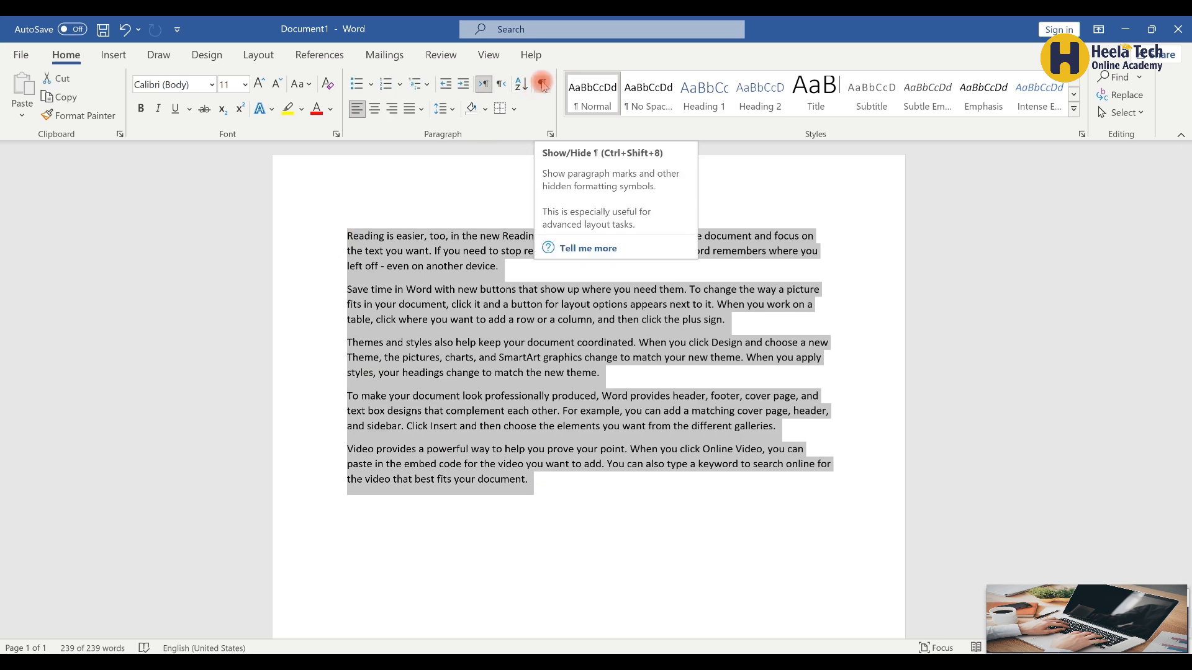
left_click(542, 84)
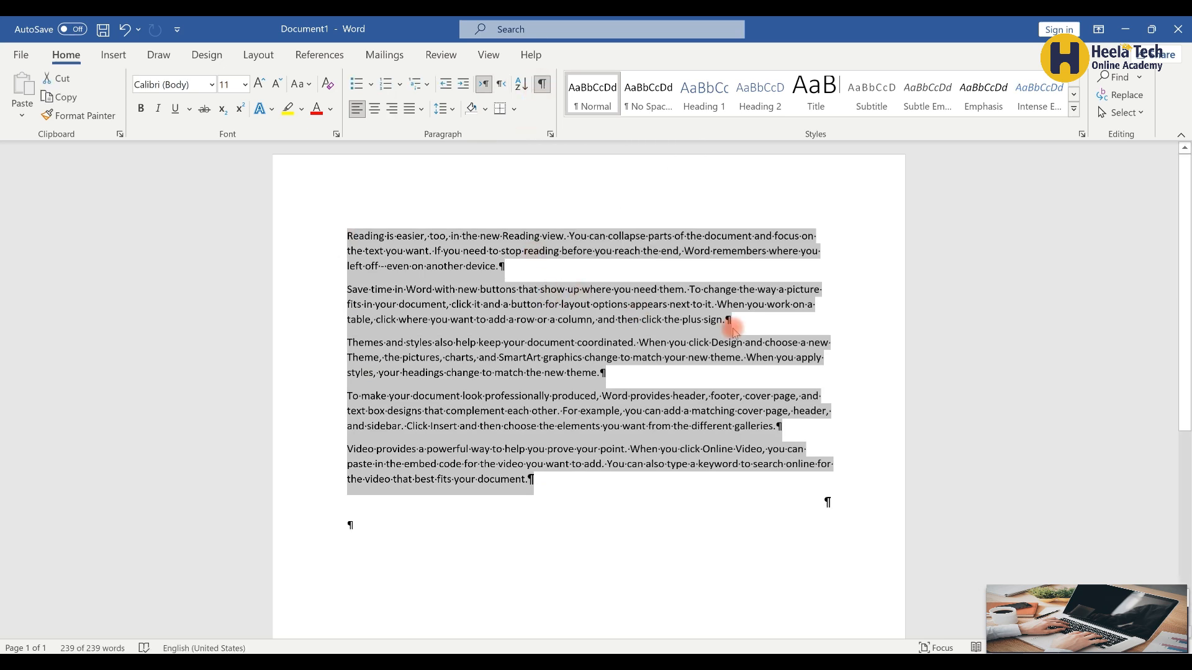
left_click(781, 500)
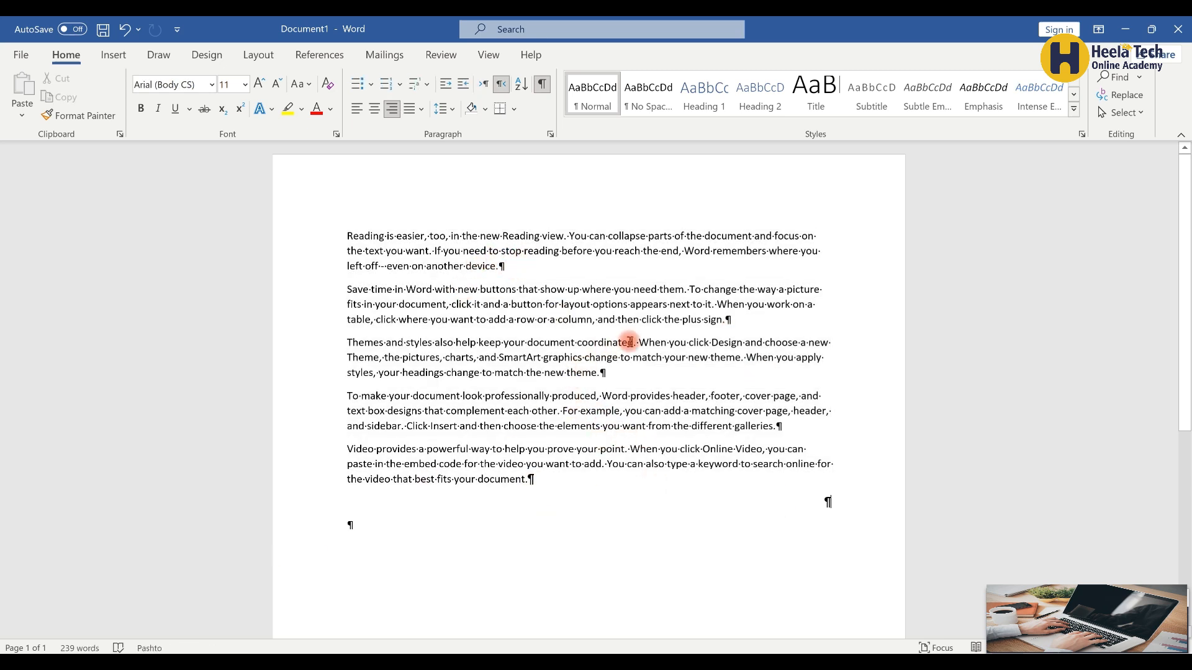
Select the whole document, toggle the formatting symbols until they are hidden, and deselect the text.
left_click_drag(656, 530, 273, 234)
key("ctrl+a")
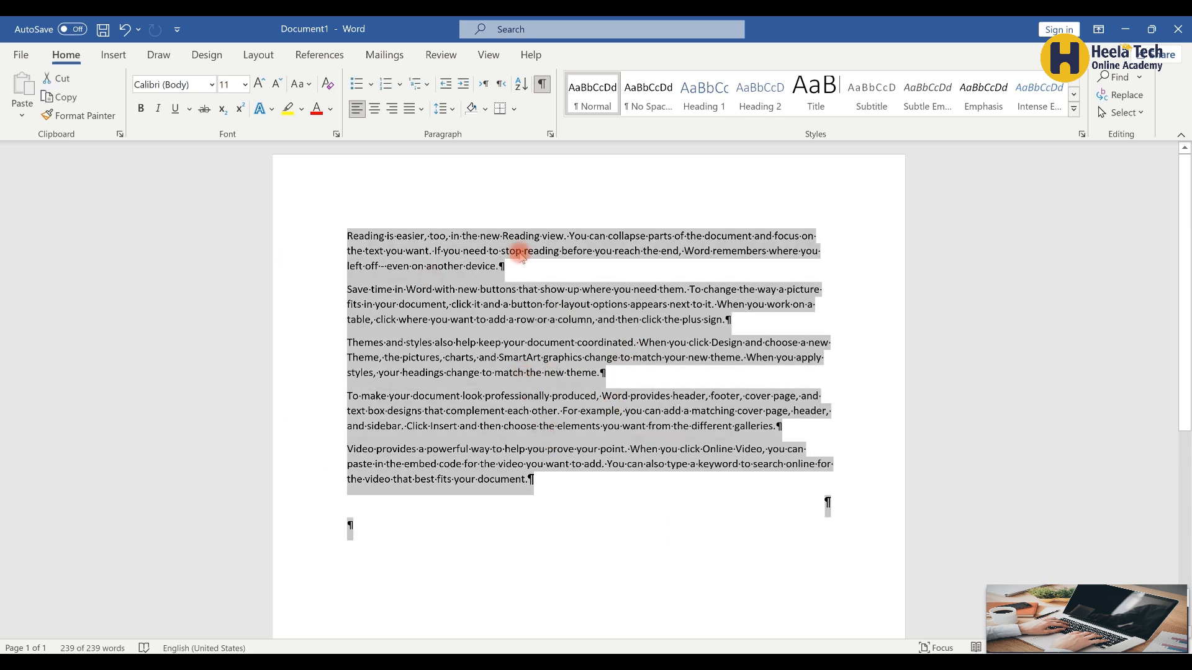
left_click(544, 85)
left_click(544, 85)
left_click(542, 87)
left_click(520, 288)
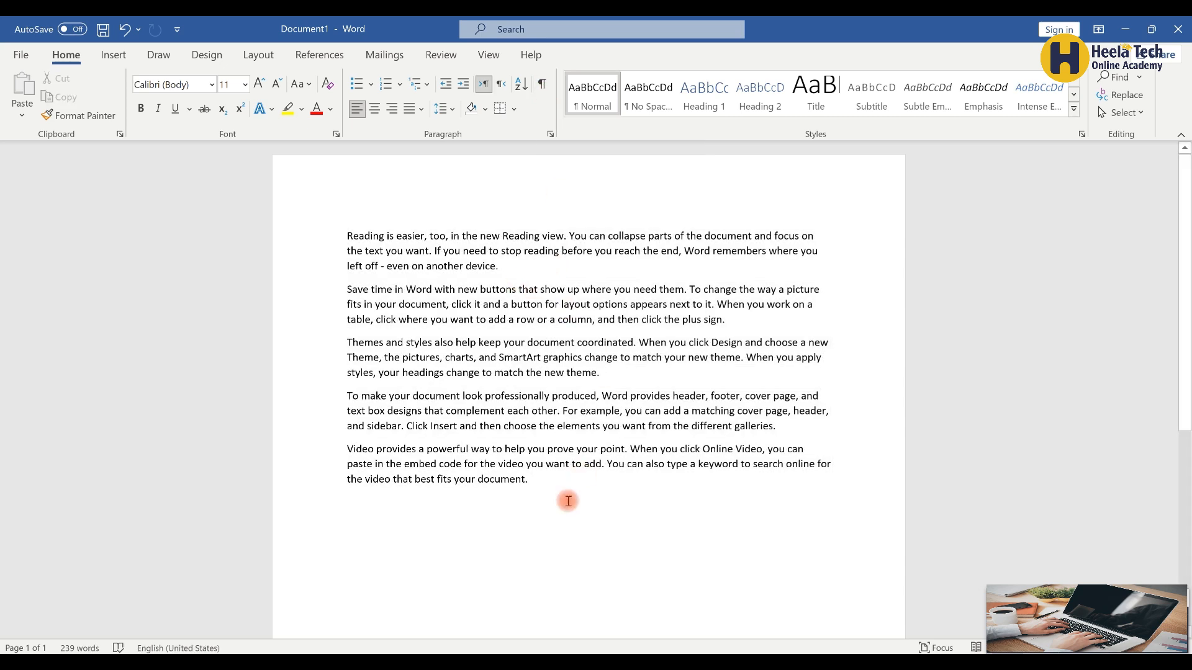